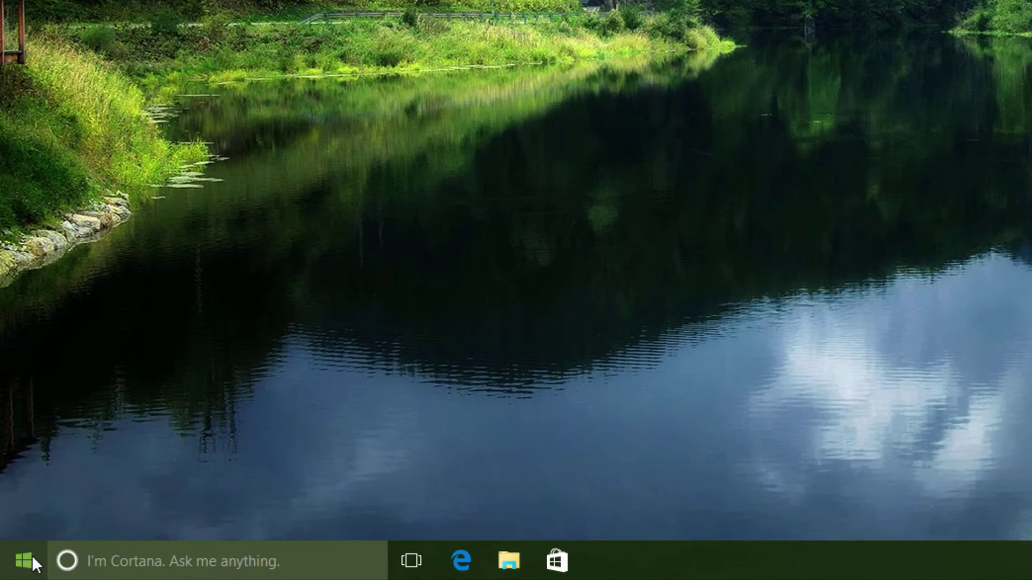
Open the Start menu to show the Life at a glance and Play and explore tiles
left_click(31, 559)
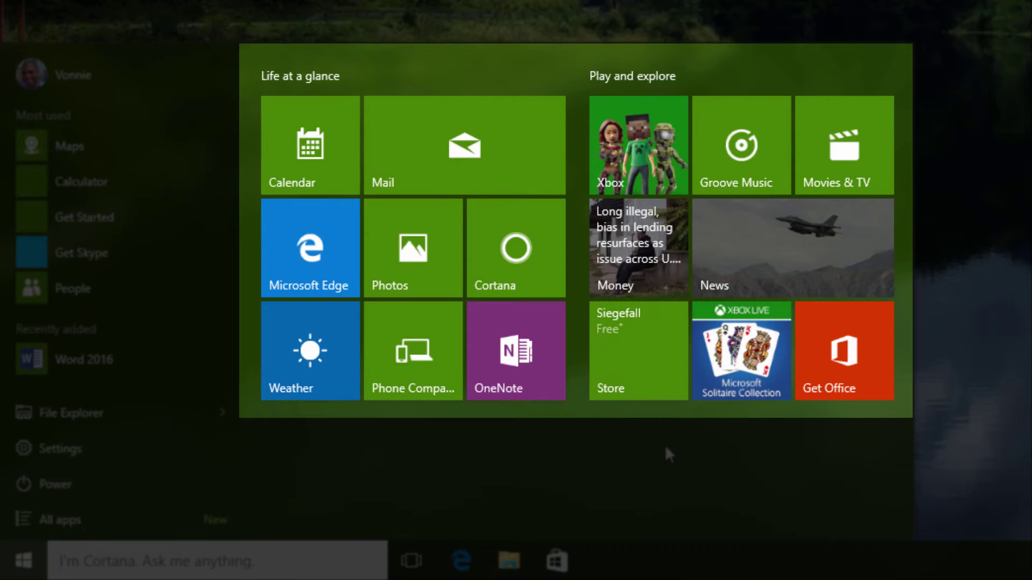
Resize the Mail tile through Small, Medium, Wide, and finally Large
right_click(521, 167)
mouse_move(569, 237)
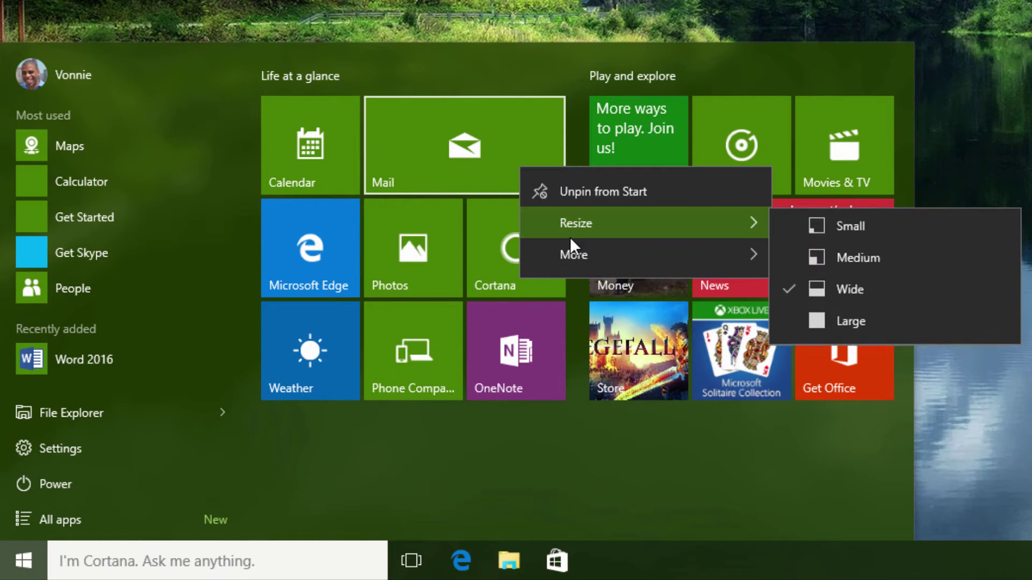
left_click(870, 232)
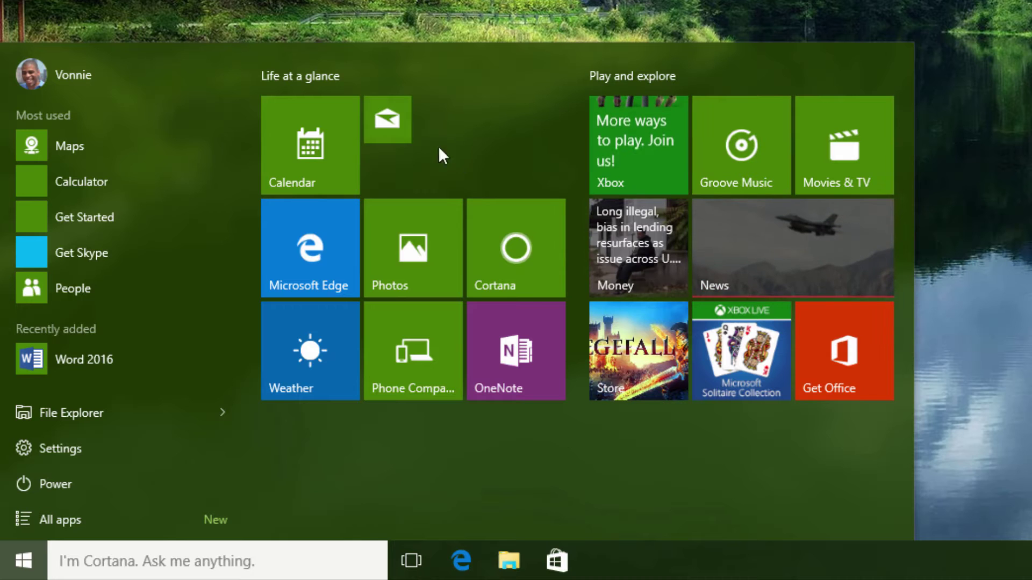
right_click(406, 138)
mouse_move(456, 193)
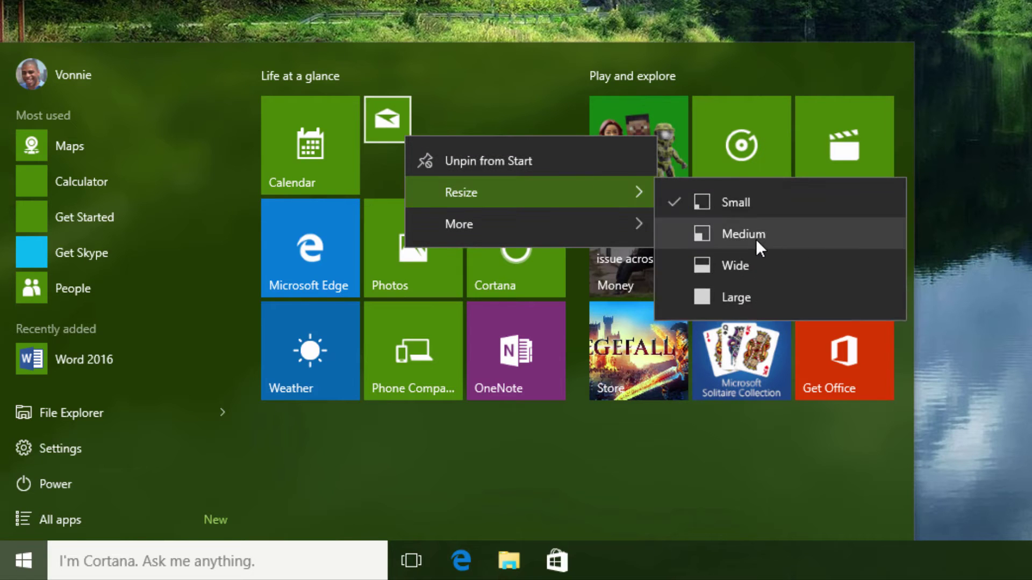
left_click(757, 237)
right_click(401, 144)
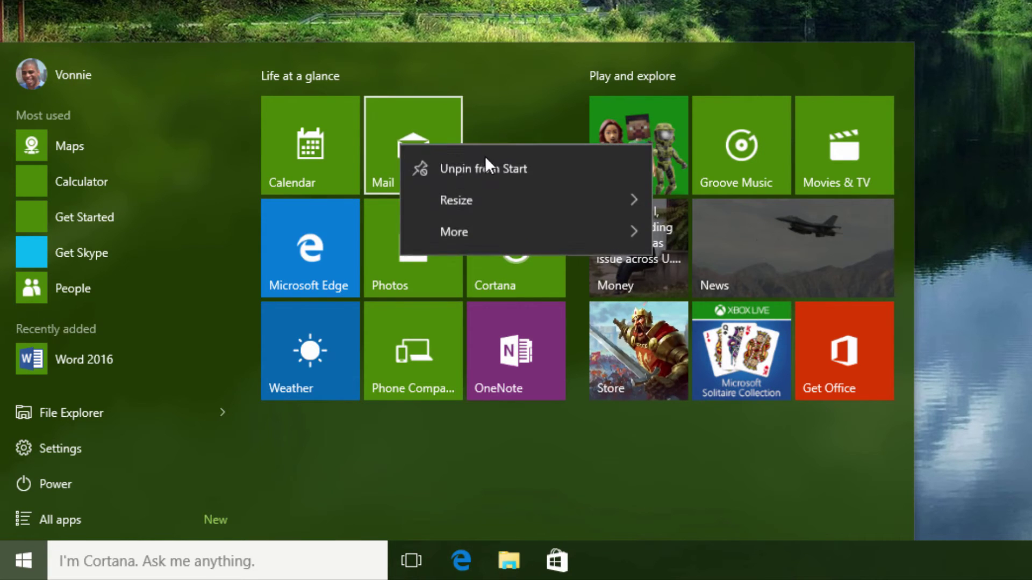
mouse_move(492, 200)
left_click(714, 275)
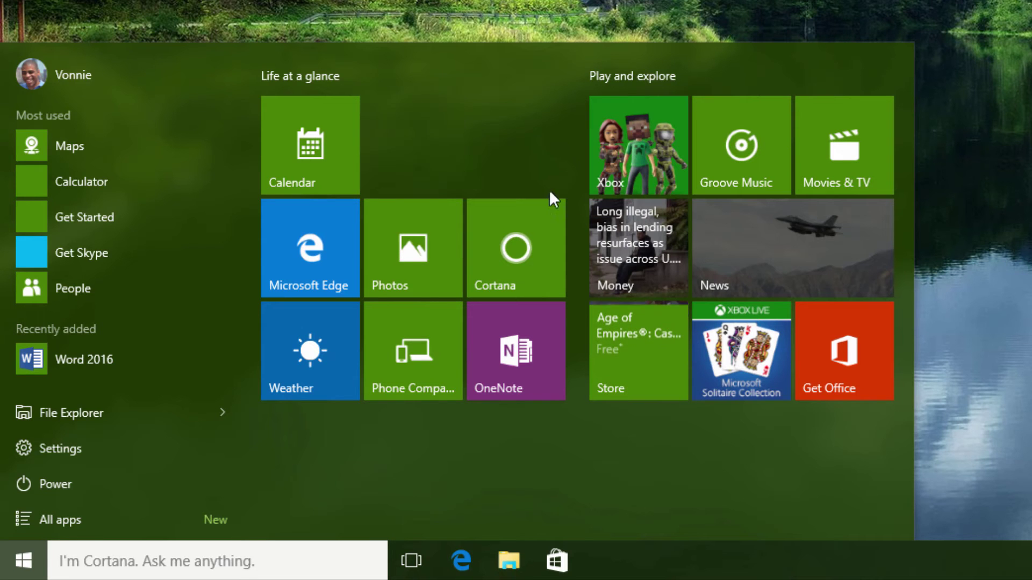
right_click(492, 162)
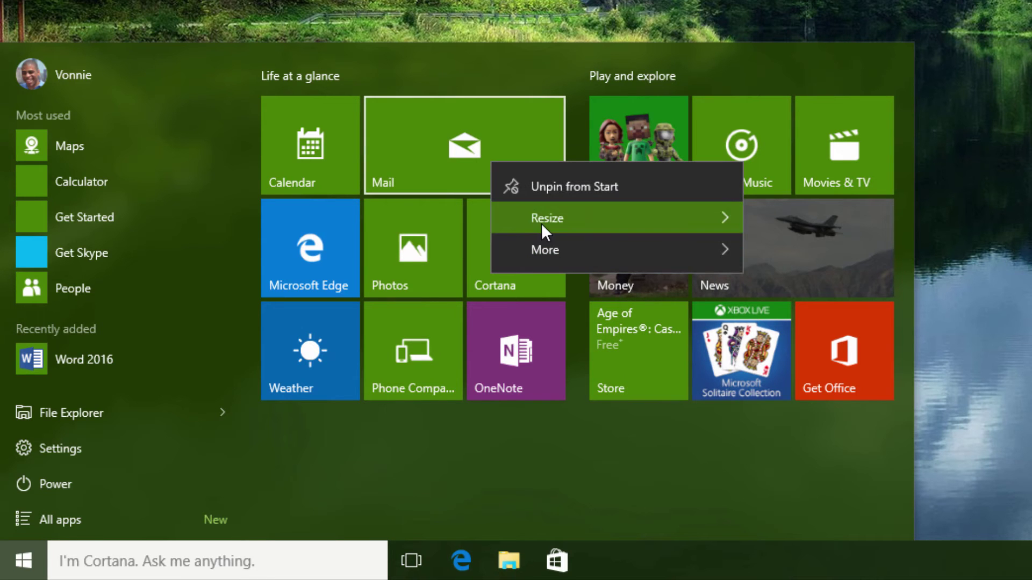
mouse_move(541, 224)
left_click(806, 320)
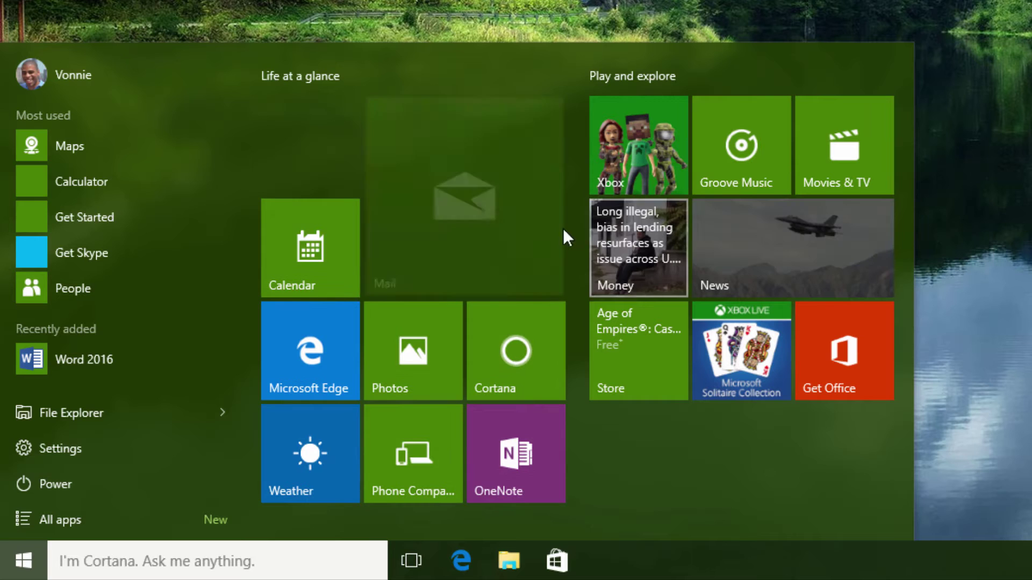
Make the Calendar tile Wide, move Mail beneath it, and show the News tile's options
right_click(320, 246)
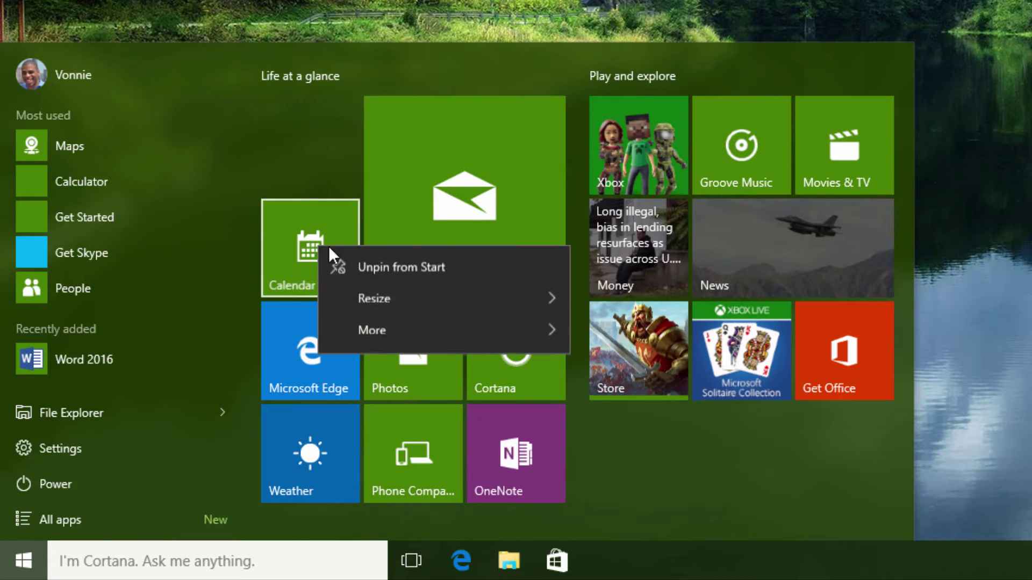
mouse_move(499, 299)
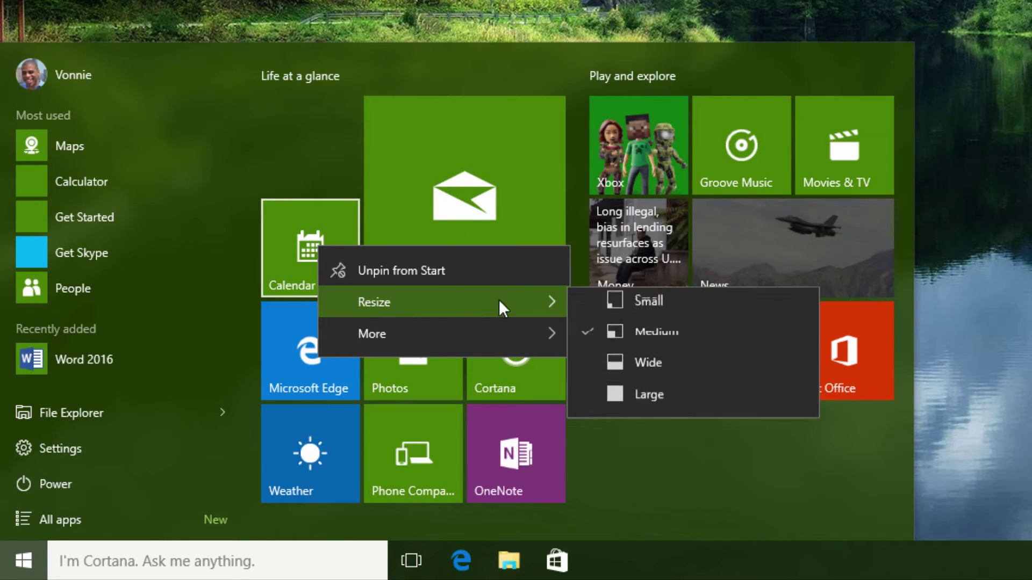
left_click(634, 371)
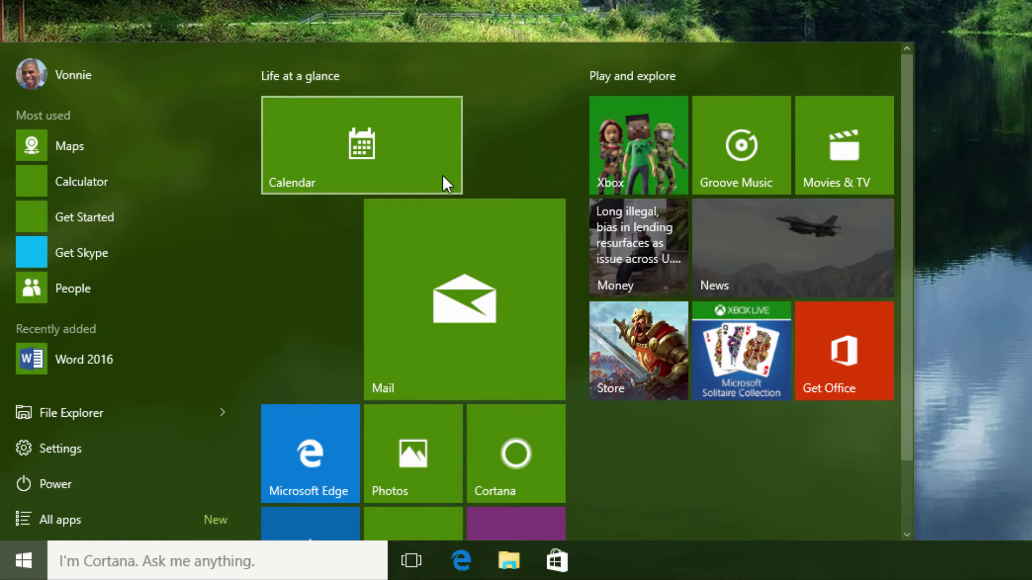
left_click_drag(427, 227, 327, 221)
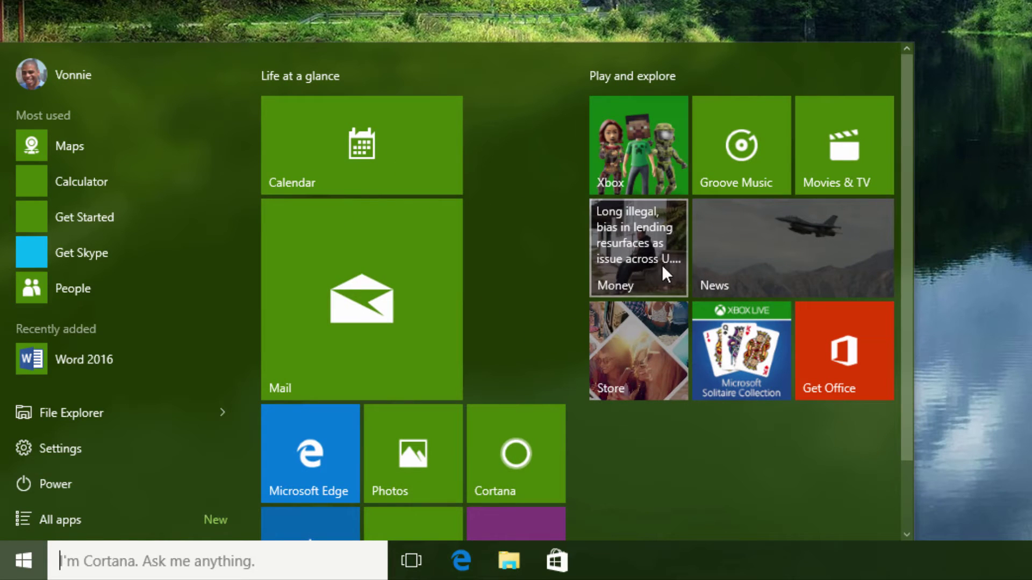
right_click(726, 257)
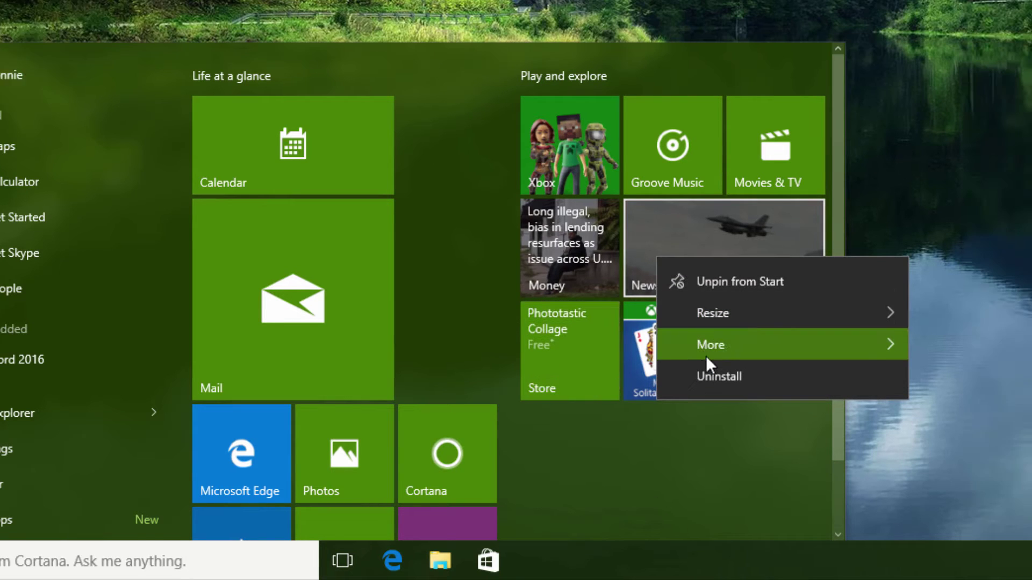
mouse_move(782, 345)
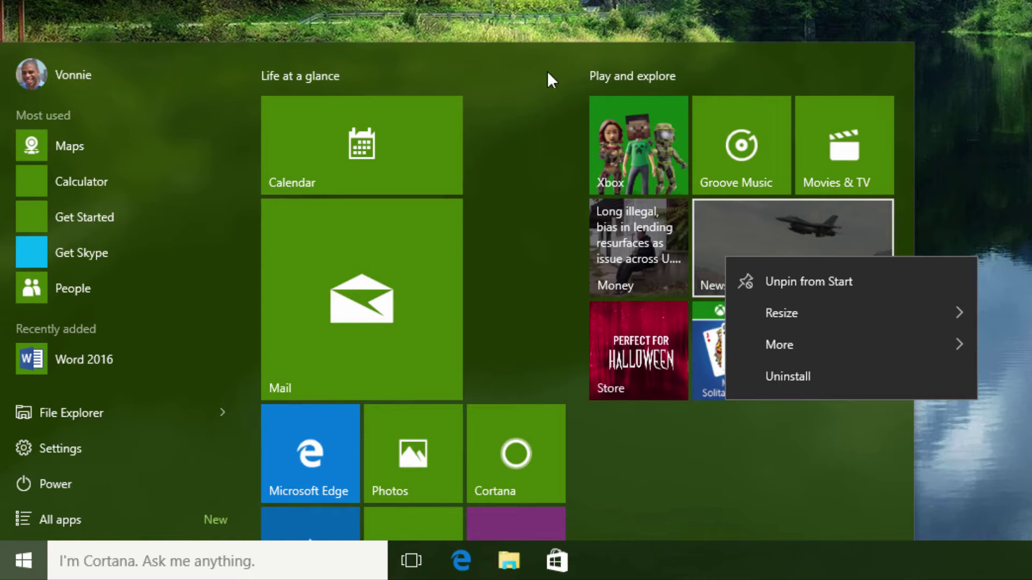
Move the Calendar tile into a new Start group named 'Productivity'
left_click(540, 189)
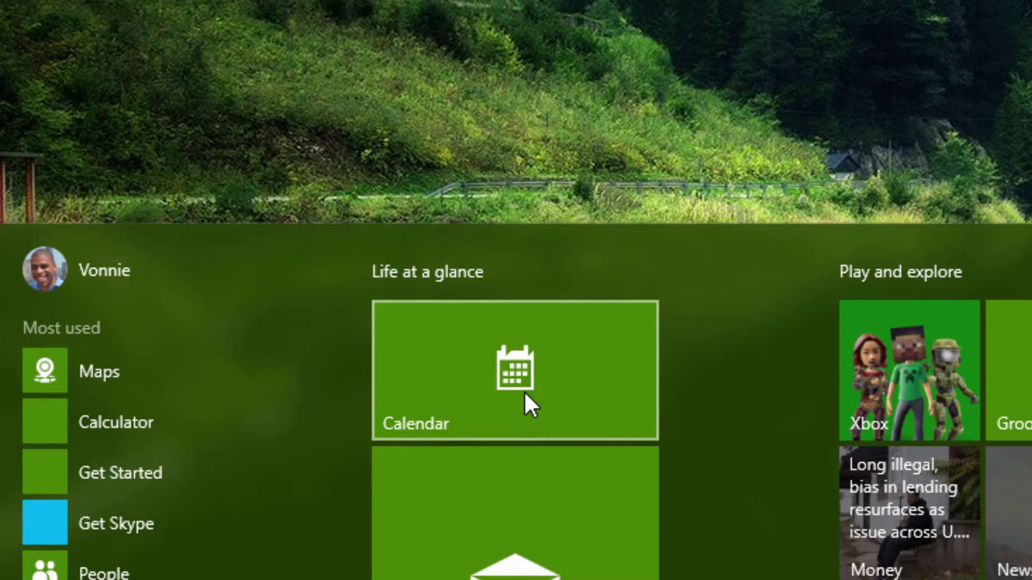
left_click_drag(524, 391, 563, 350)
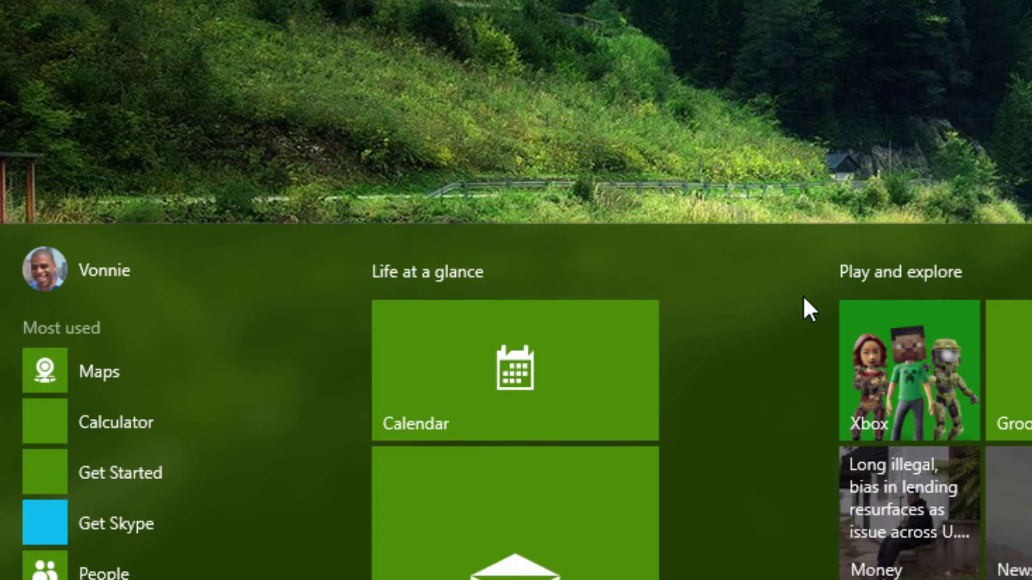
left_click_drag(477, 382, 568, 284)
mouse_move(482, 275)
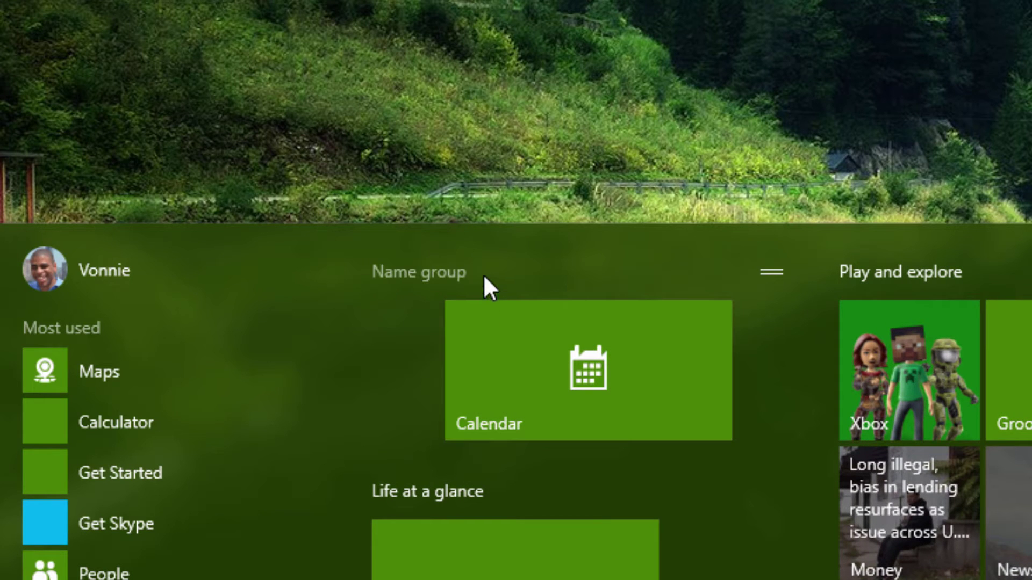
left_click(466, 275)
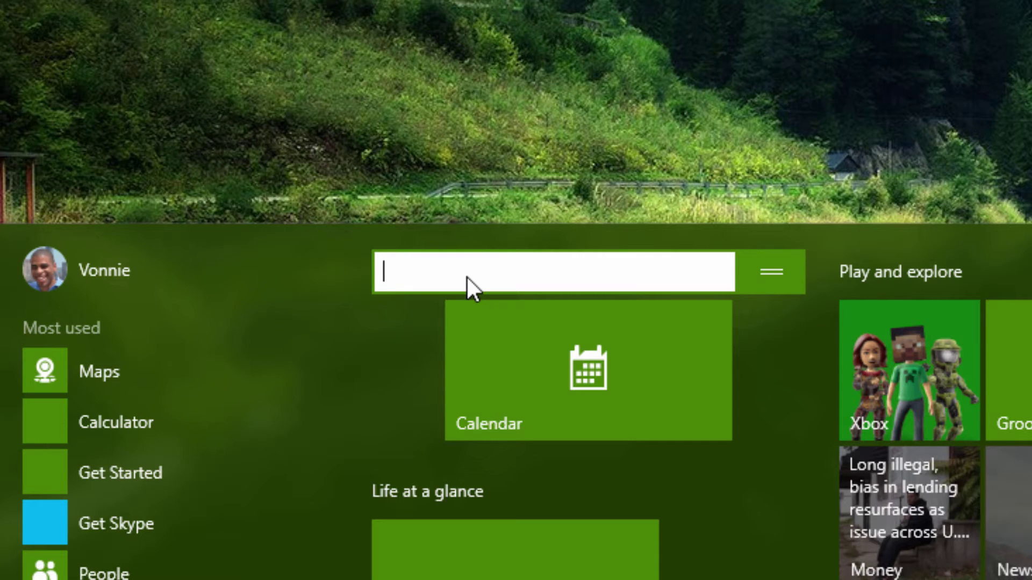
type("Productivity")
key("Return")
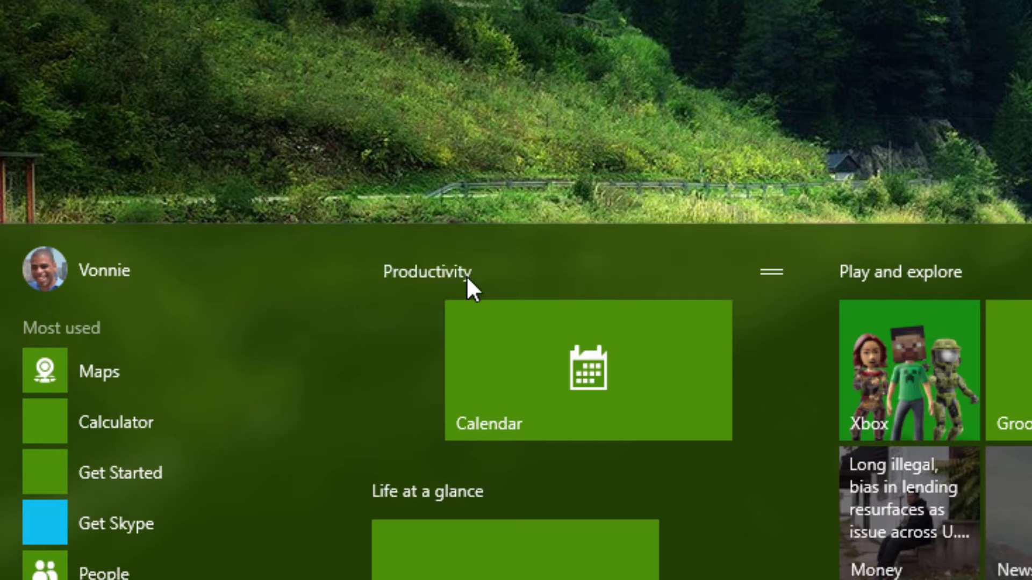
Place the large Mail tile in Productivity, above the wide Calendar tile
left_click_drag(508, 378, 427, 376)
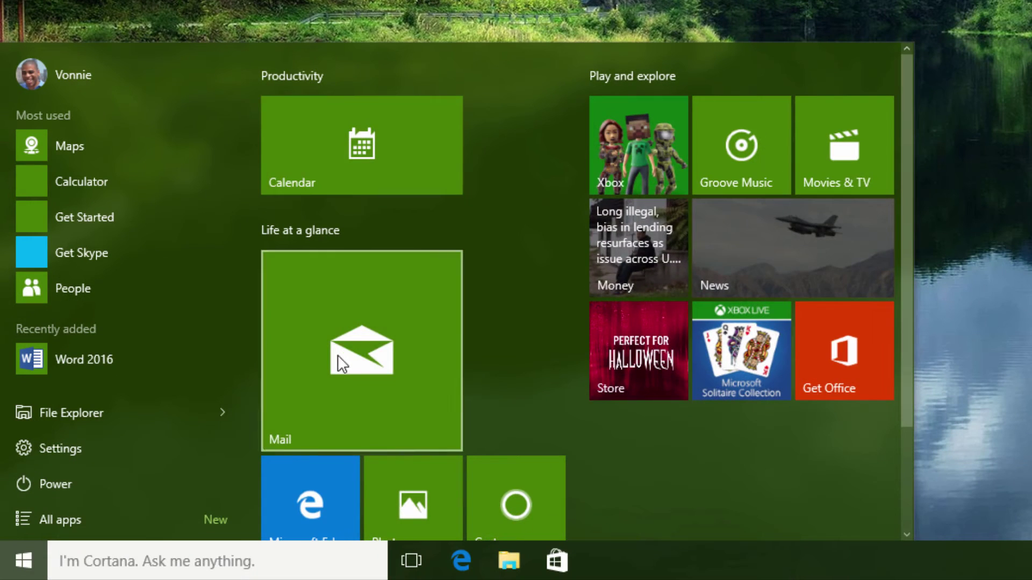
left_click_drag(370, 414, 388, 251)
left_click_drag(357, 202, 334, 193)
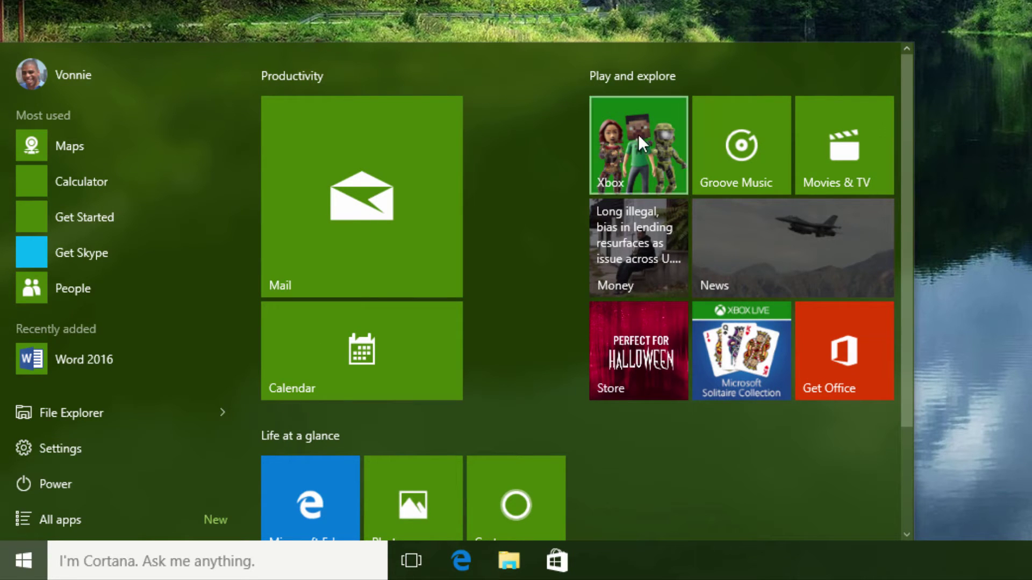
Resize the Start menu by its top and right edges, leaving it slightly taller
scroll(558, 250, "down", 3)
scroll(559, 262, "up", 3)
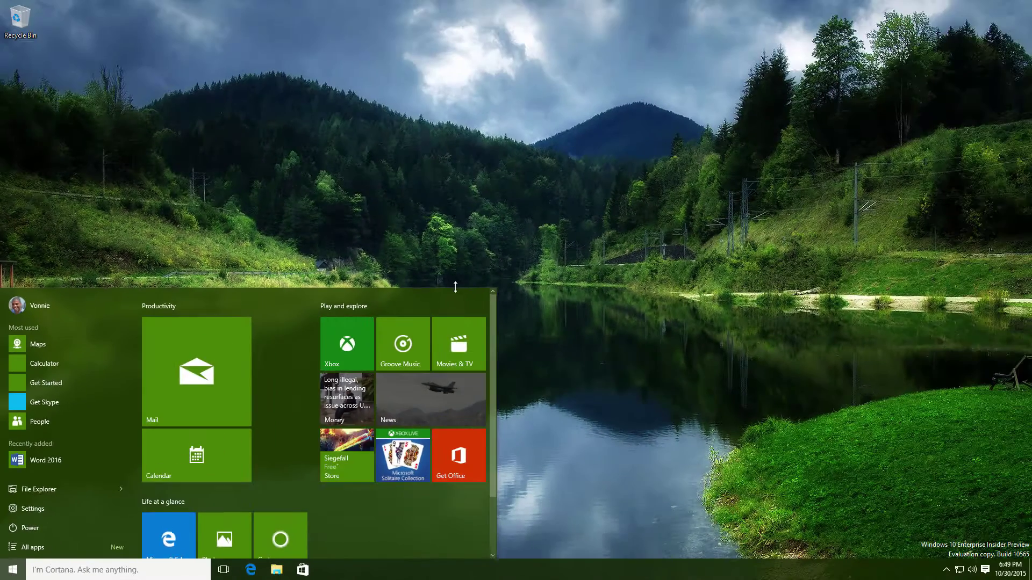
left_click_drag(838, 40, 827, 0)
left_click_drag(450, 100, 447, 288)
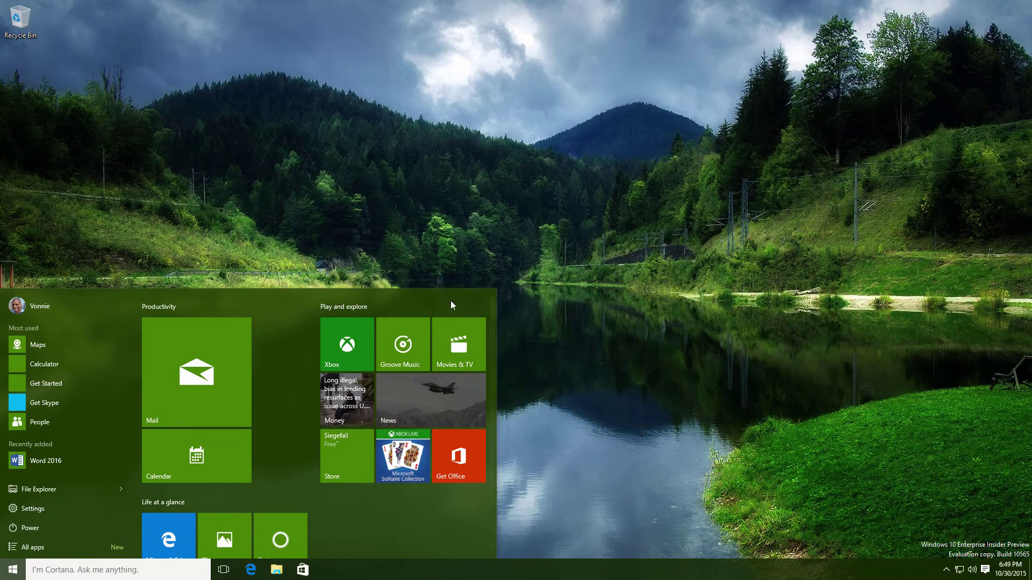
left_click_drag(503, 343, 506, 356)
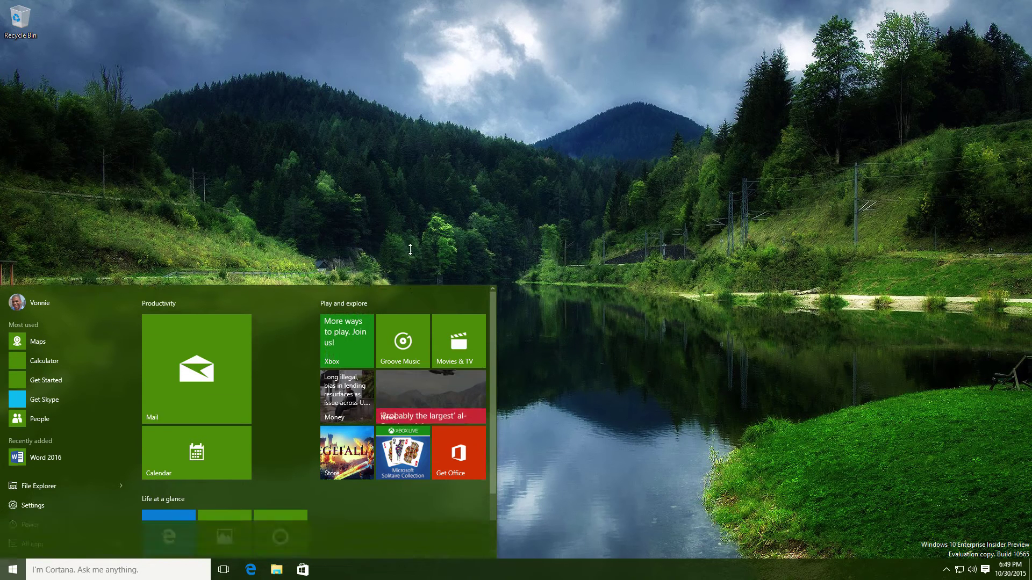
left_click_drag(410, 289, 399, 271)
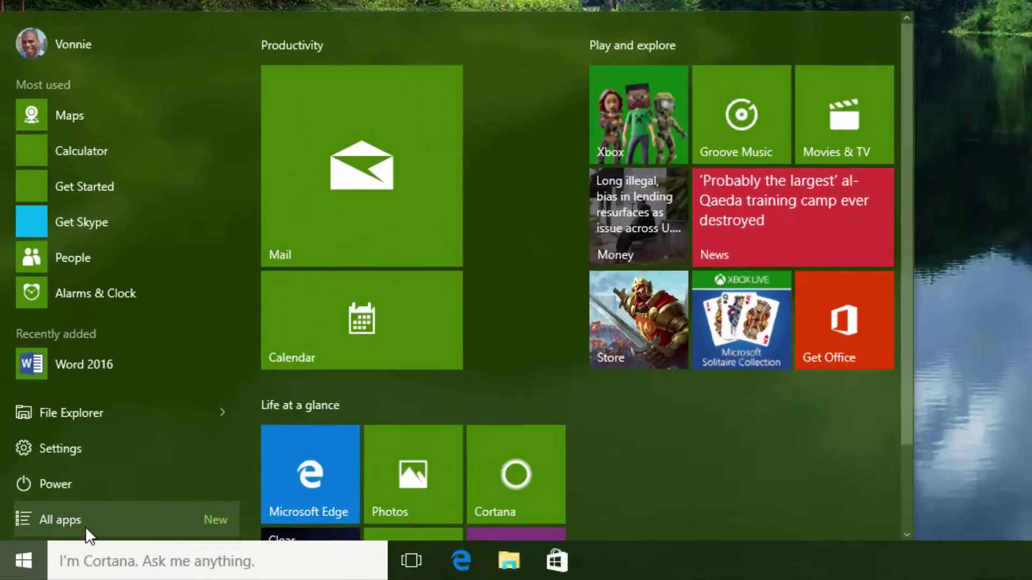
Browse the All apps list, then return to its top at 0 – 9 and 3D Builder
left_click(46, 552)
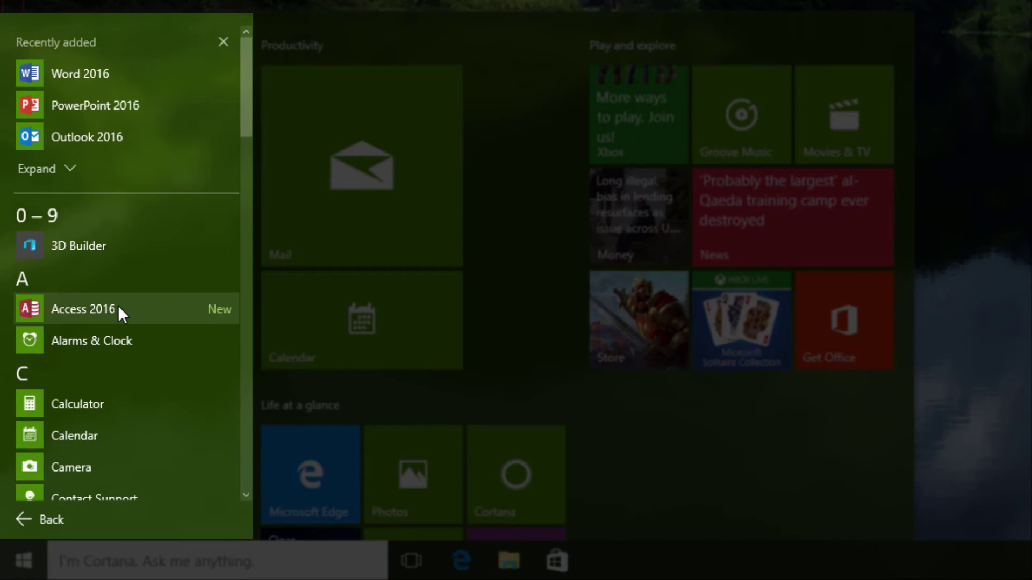
scroll(117, 305, "down", 3)
scroll(119, 309, "down", 1)
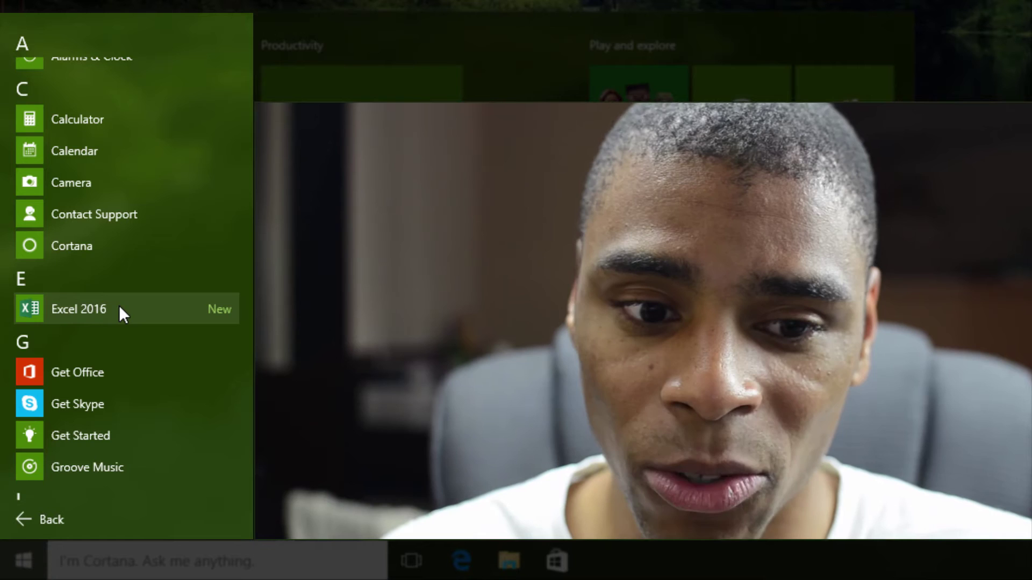
scroll(204, 177, "up", 5)
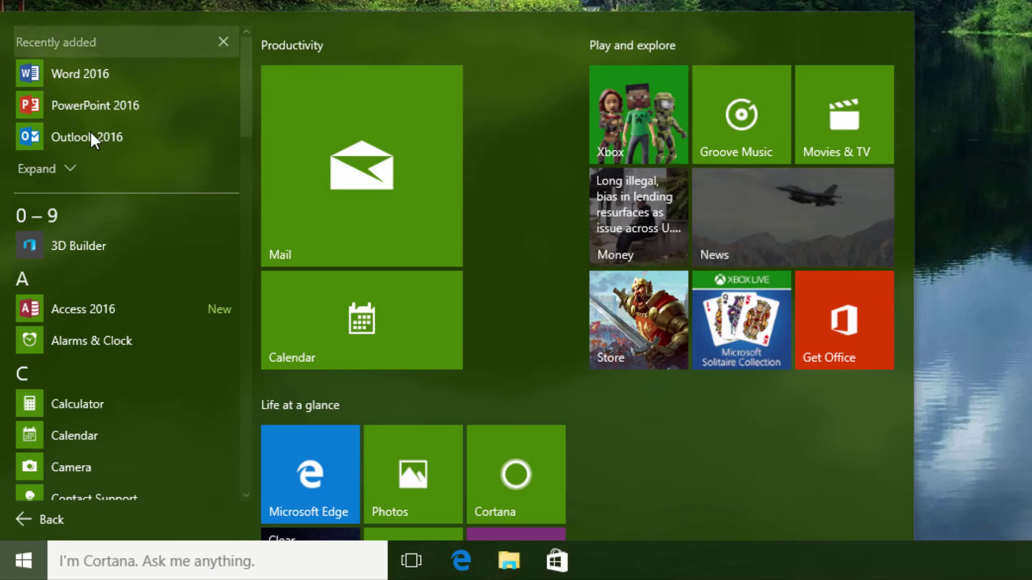
Hide the Recently added section and return Start to its most used view
left_click(222, 47)
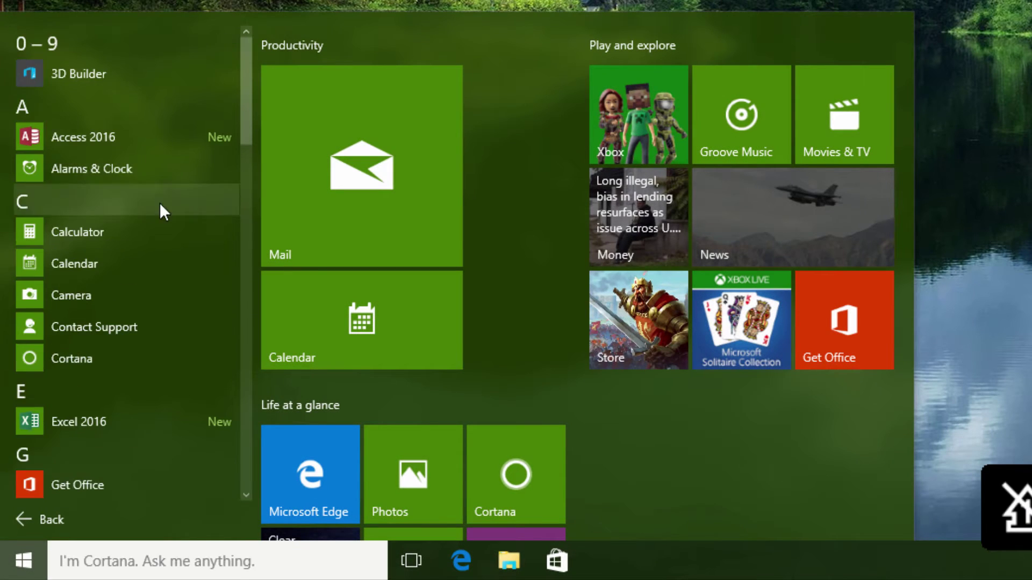
scroll(141, 255, "down", 5)
left_click(34, 521)
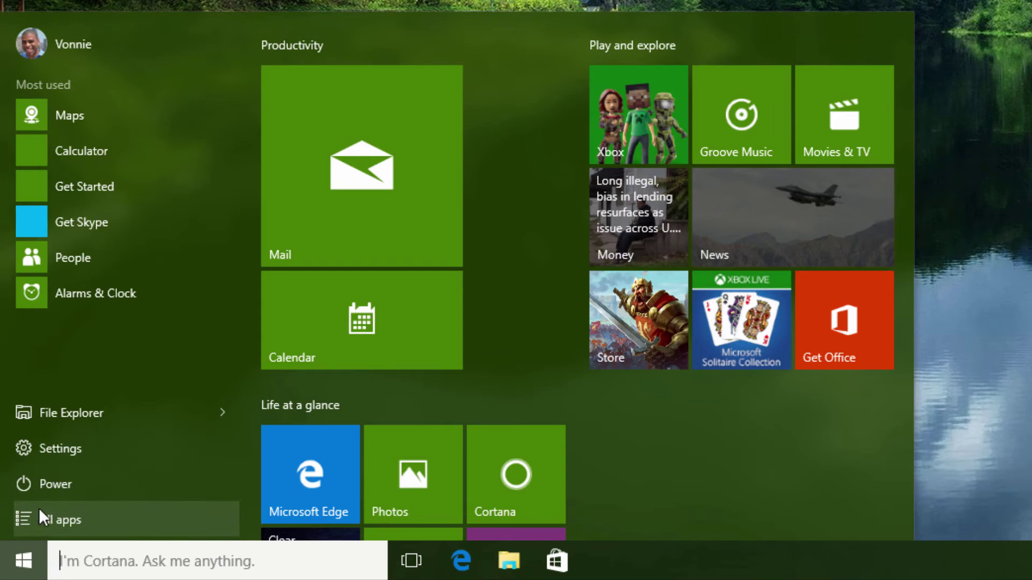
Turn on 'Use Start full screen' under Settings > Personalization > Start, then close Settings
left_click(54, 459)
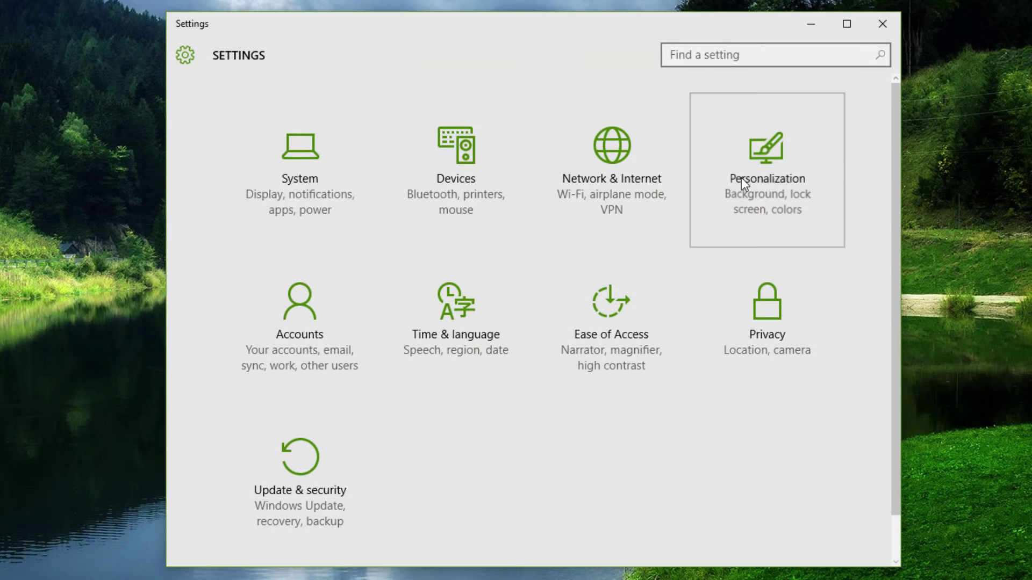
left_click(741, 183)
left_click(333, 254)
scroll(572, 322, "down", 1)
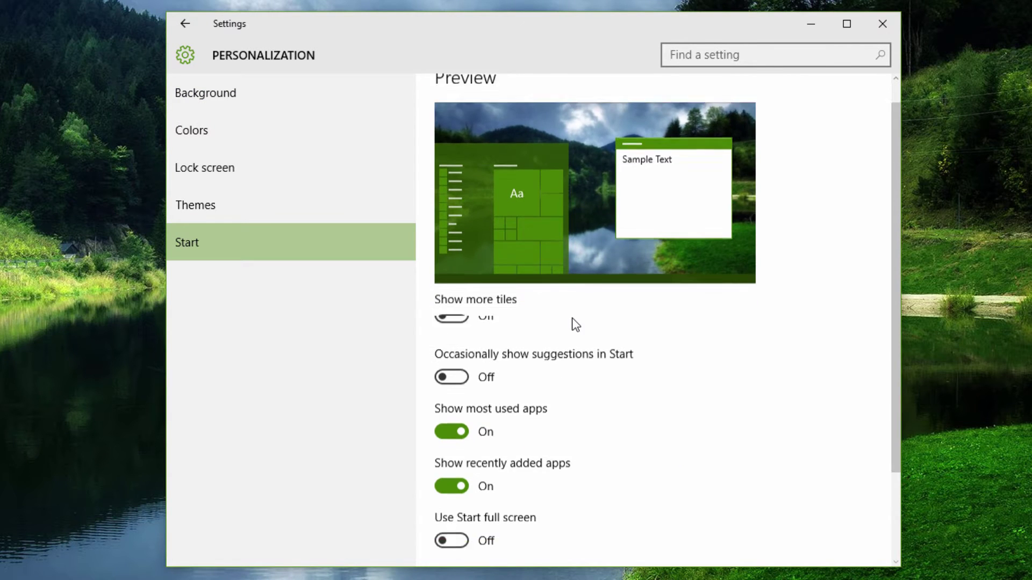
scroll(572, 323, "down", 2)
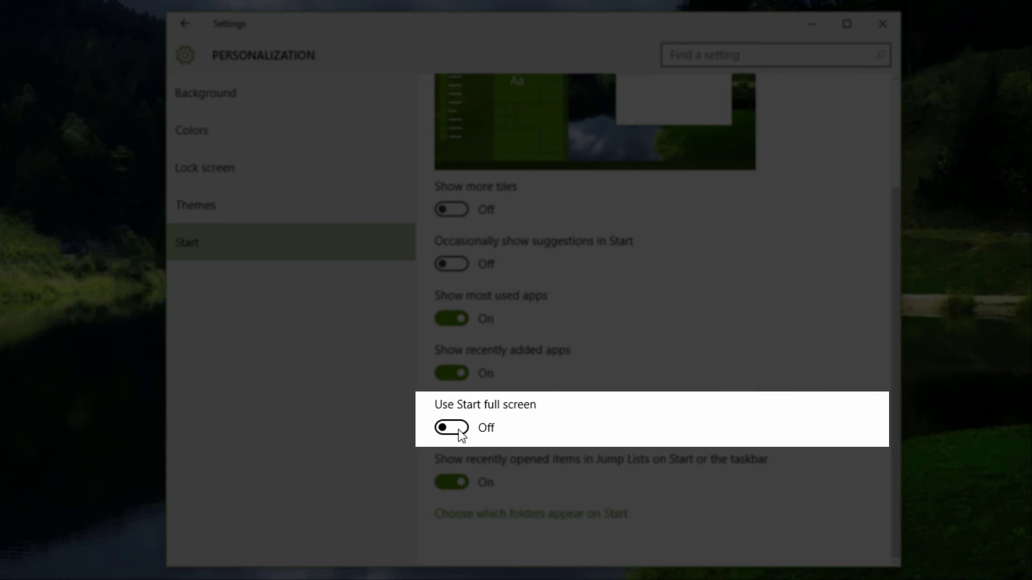
left_click(459, 430)
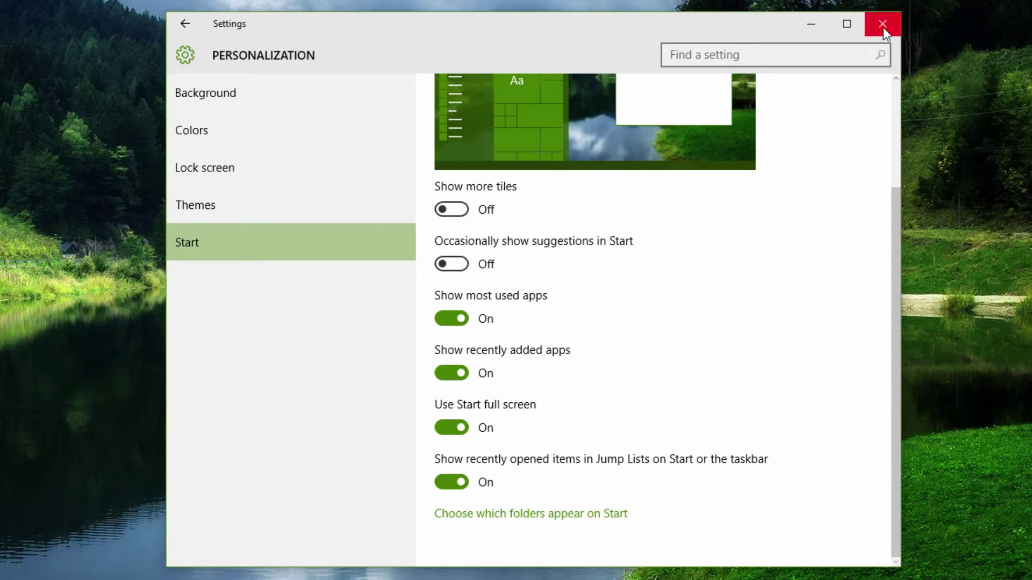
left_click(882, 25)
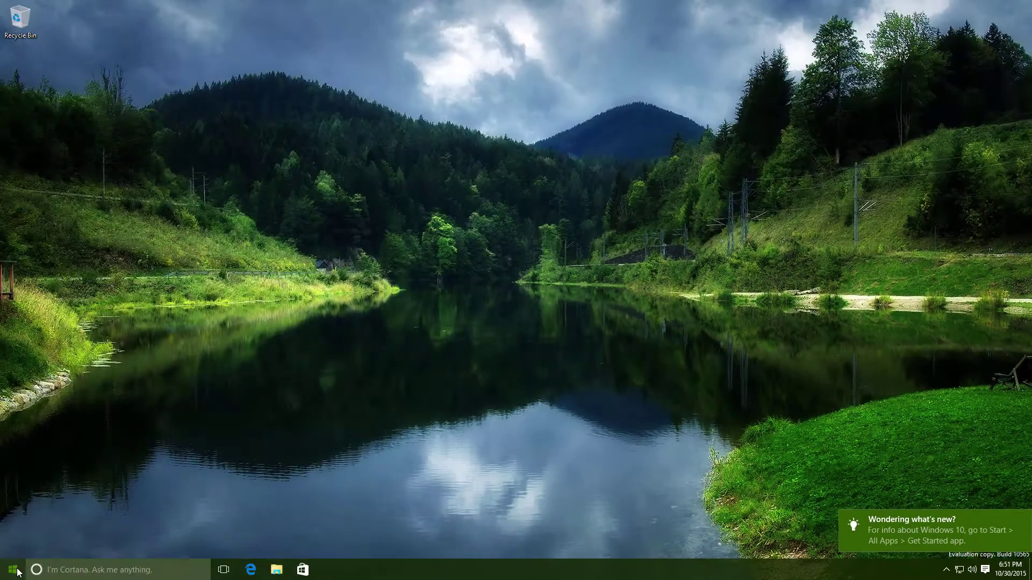
Open full-screen Start, check the power options, and scroll All apps down to W and X
left_click(17, 572)
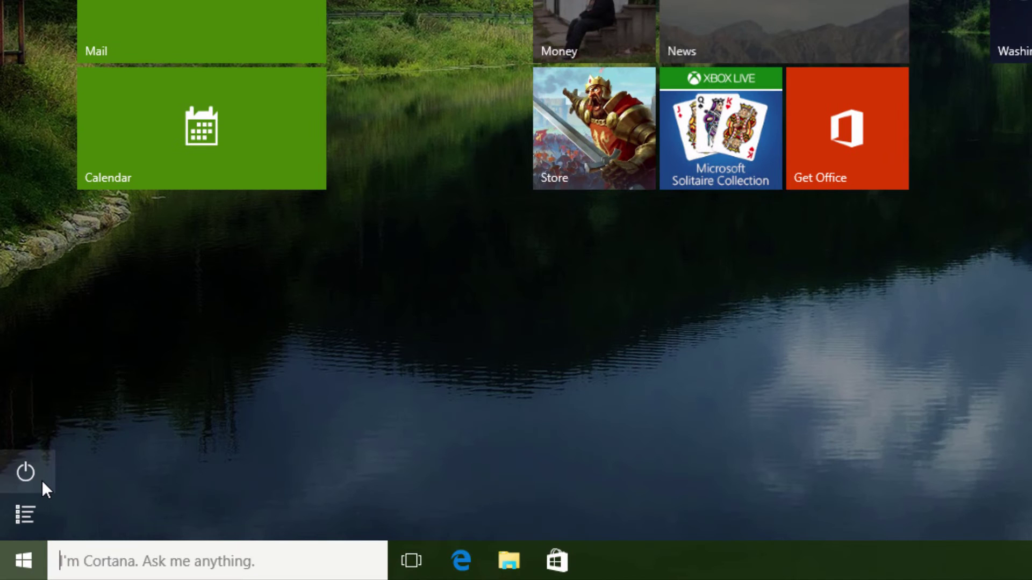
left_click(42, 480)
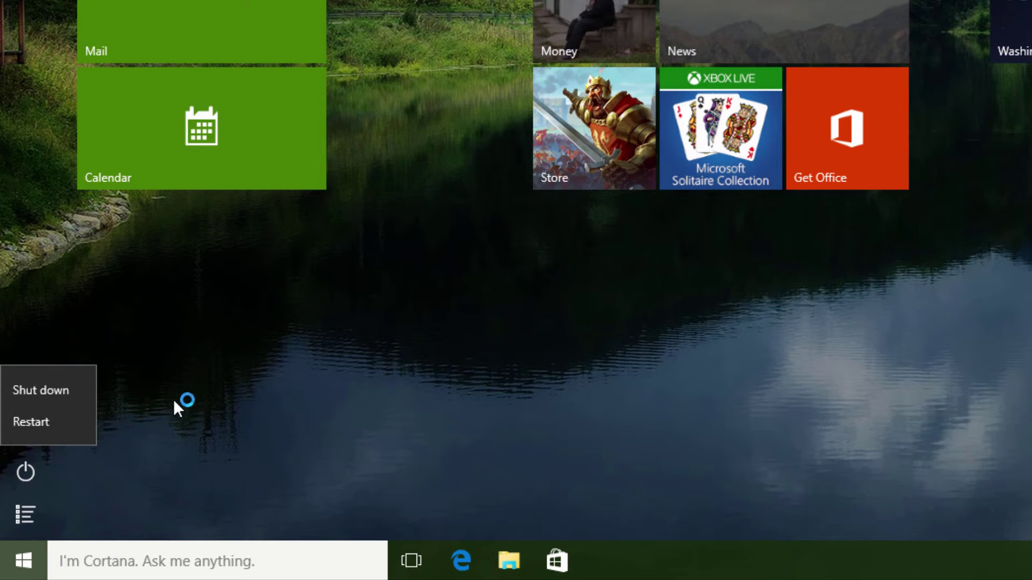
left_click(57, 464)
left_click(23, 516)
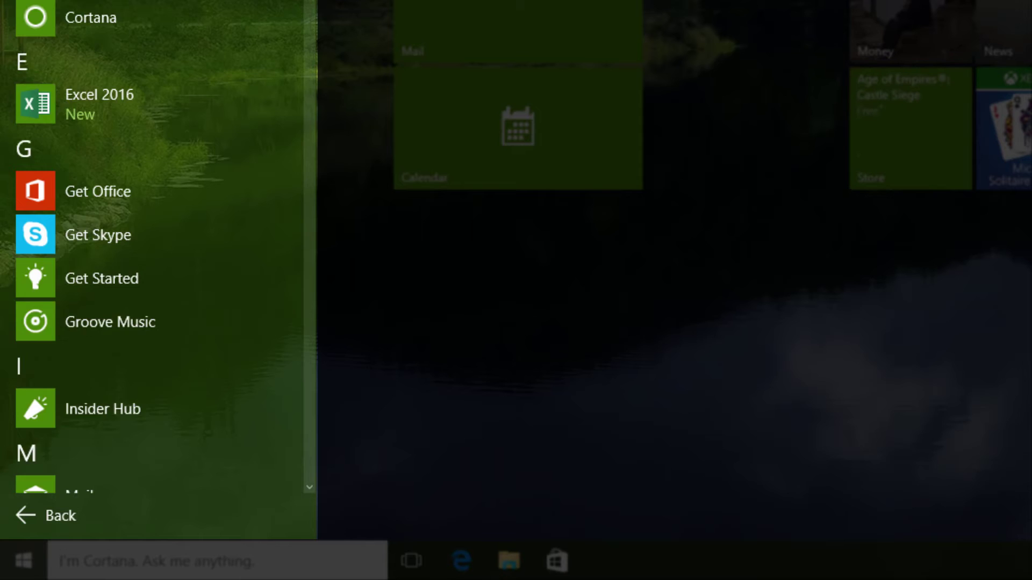
scroll(156, 269, "down", 15)
scroll(155, 269, "down", 2)
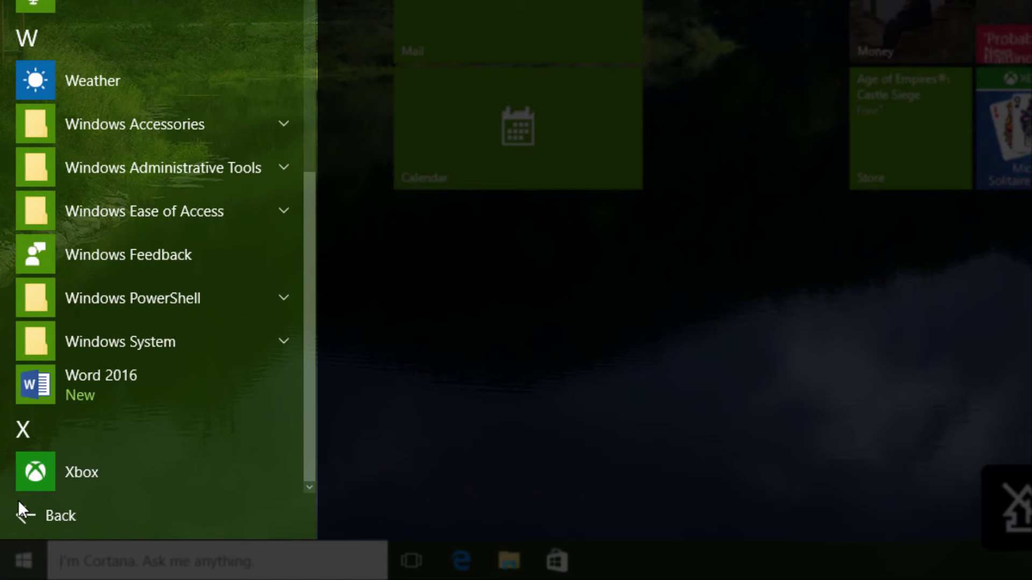
Return to the tiles, then switch 'Use Start full screen' Off in Personalization > Start settings
left_click(33, 517)
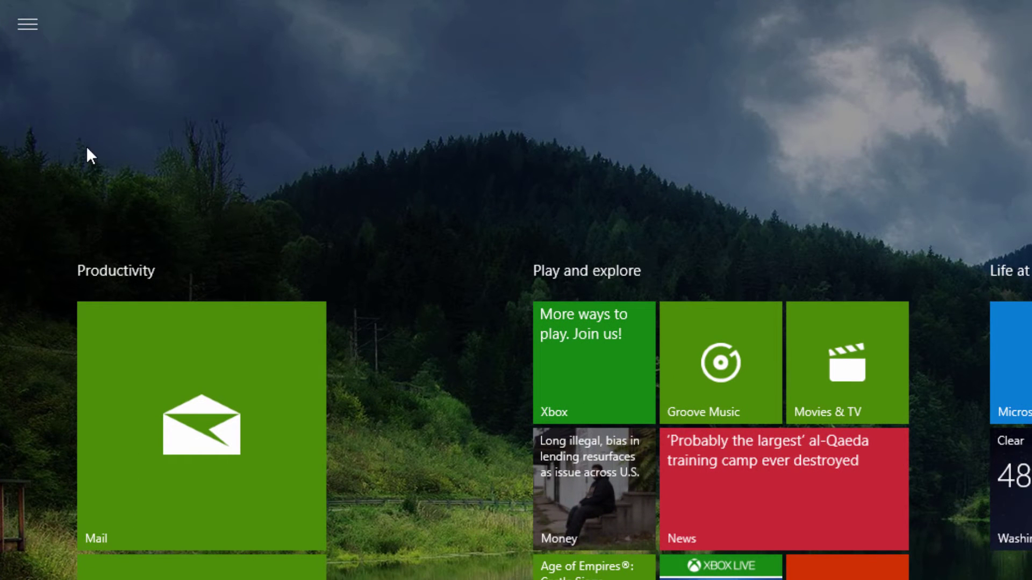
left_click(31, 31)
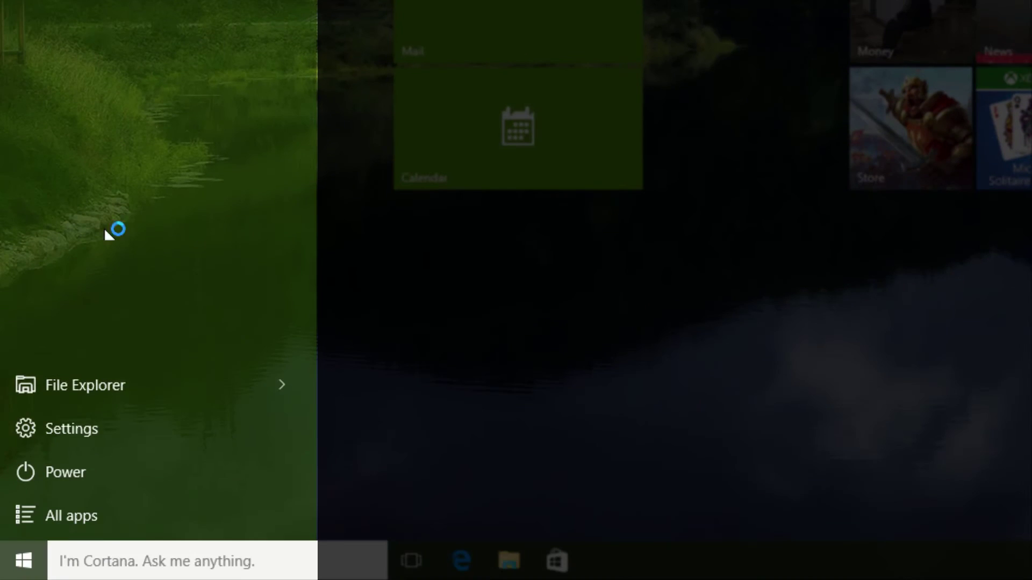
left_click(100, 424)
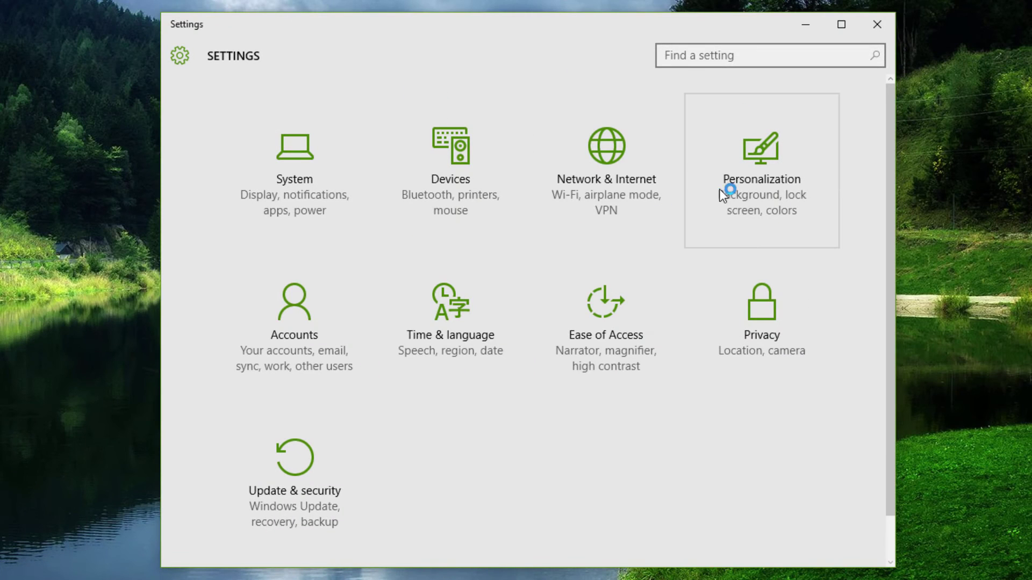
left_click(694, 202)
left_click(237, 221)
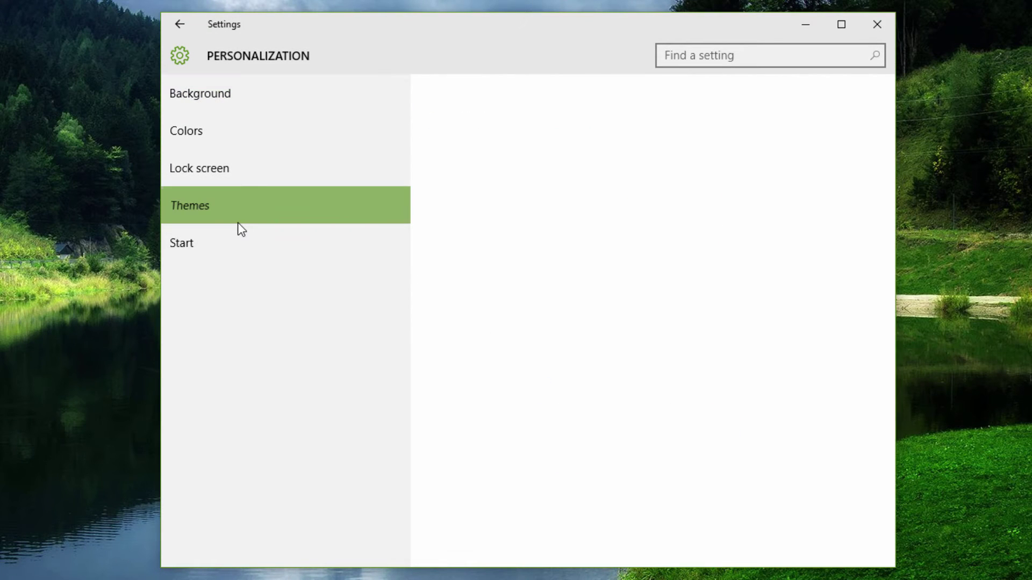
left_click(237, 236)
scroll(521, 425, "down", 5)
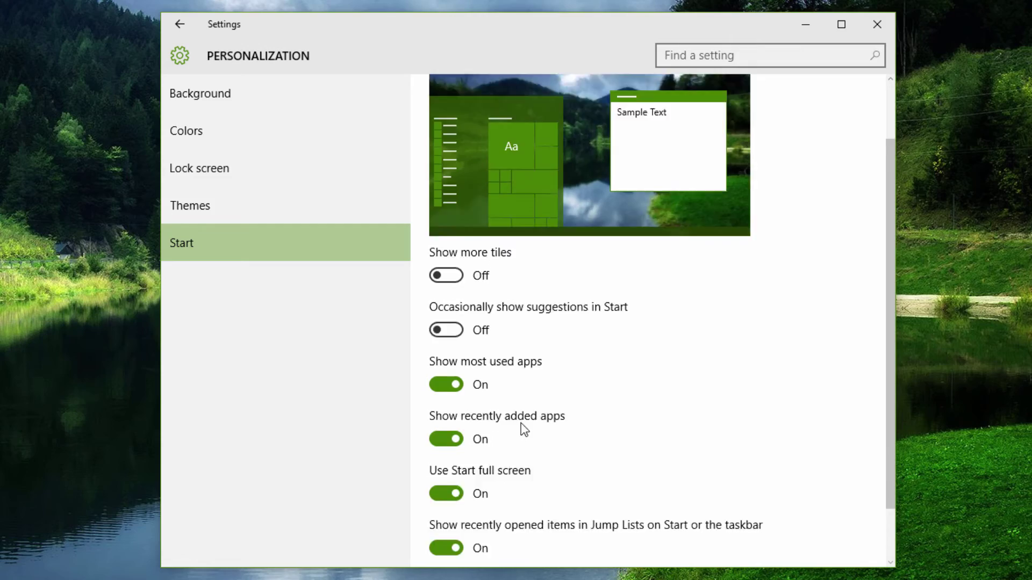
left_click(451, 430)
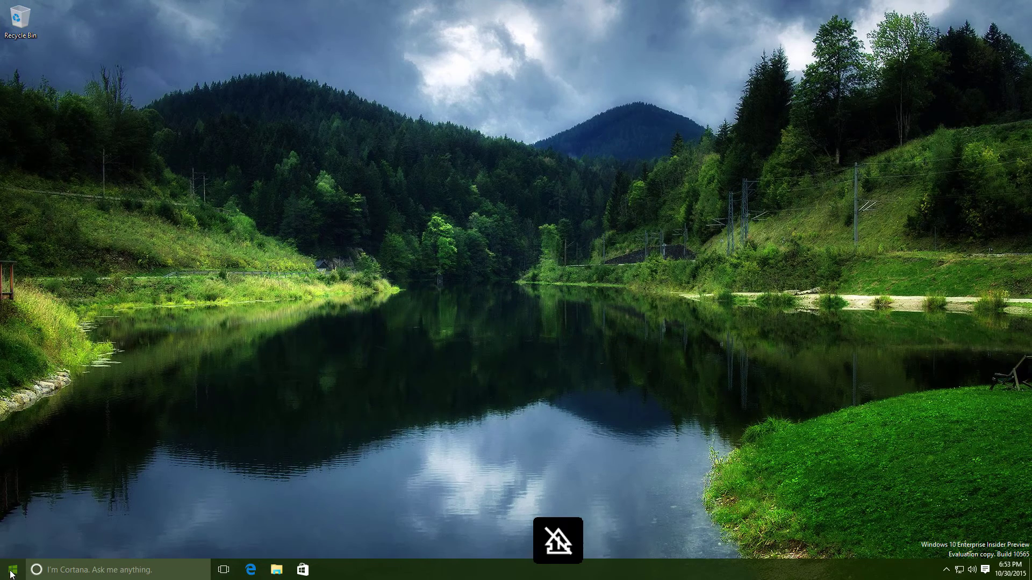
Open Cortana from the search box and accept its data use terms
left_click(12, 574)
left_click(94, 569)
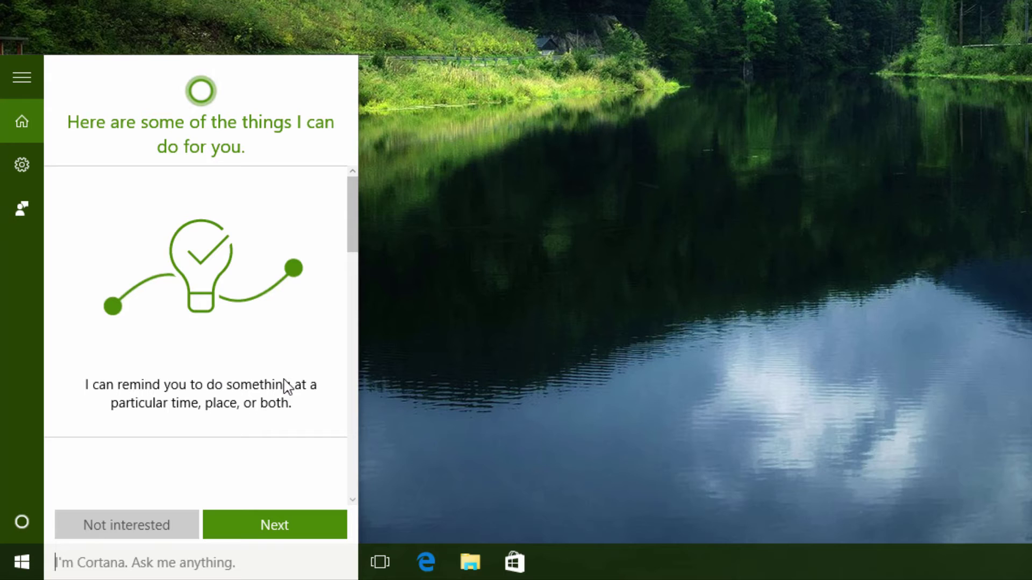
left_click(270, 519)
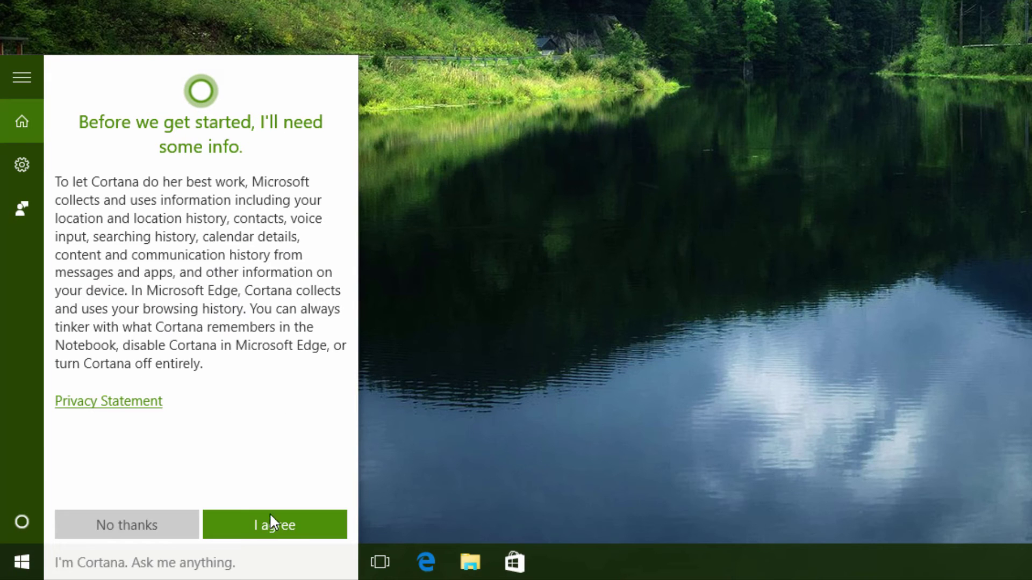
left_click(295, 530)
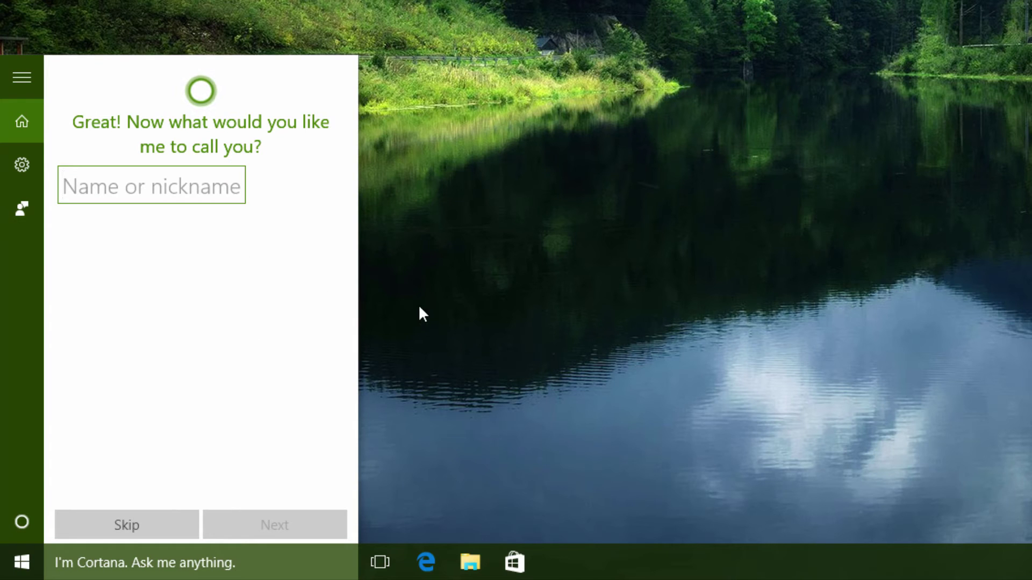
Enter the user's nickname for Cortana and begin Microsoft account sign-in
type("Vonnie")
key("Return")
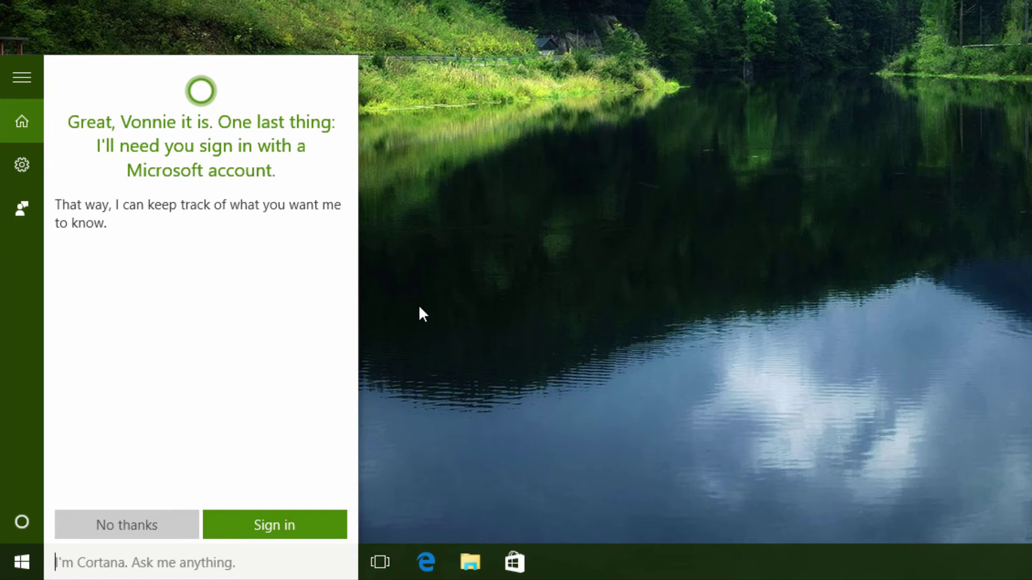
left_click(295, 528)
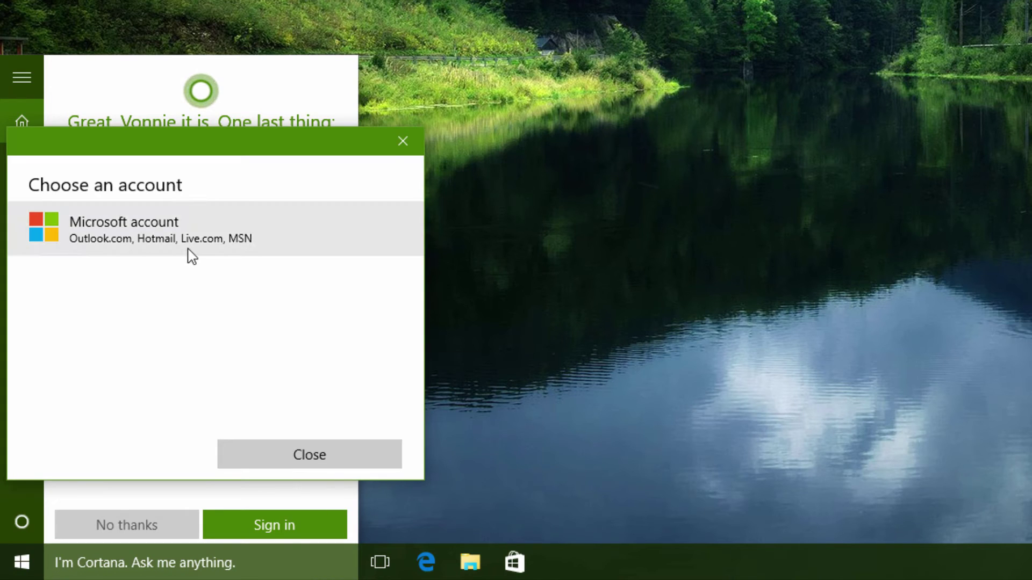
Choose Microsoft account, enter the account e-mail, submit sign-in, then restart sign-in to finish setup
left_click(191, 256)
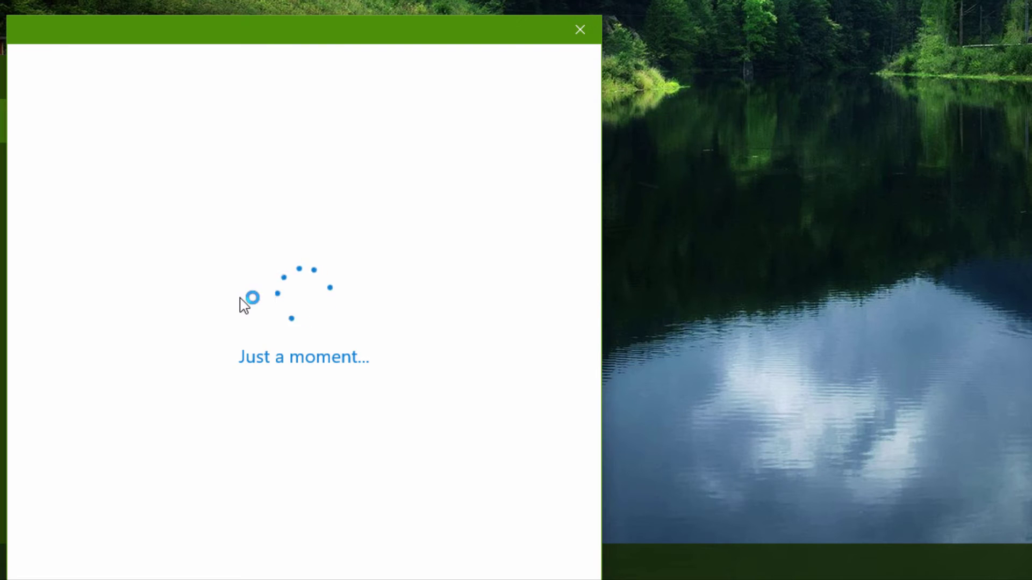
key("Tab")
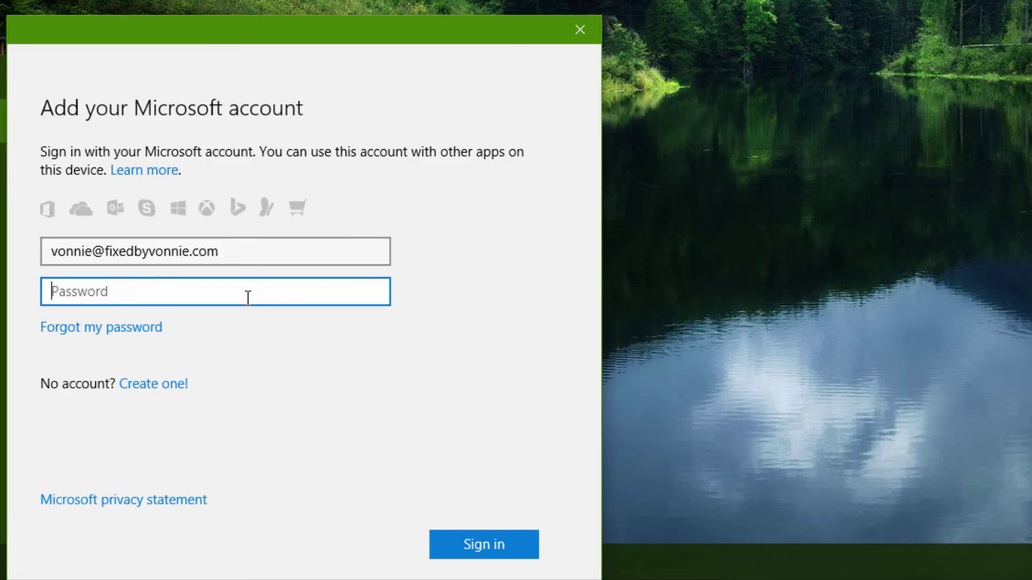
key("Return")
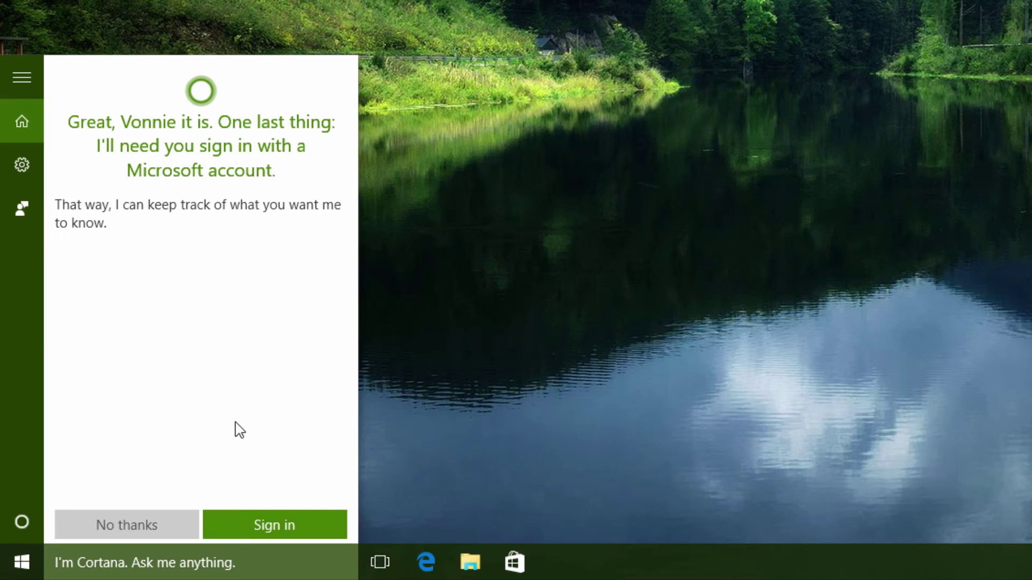
left_click(288, 528)
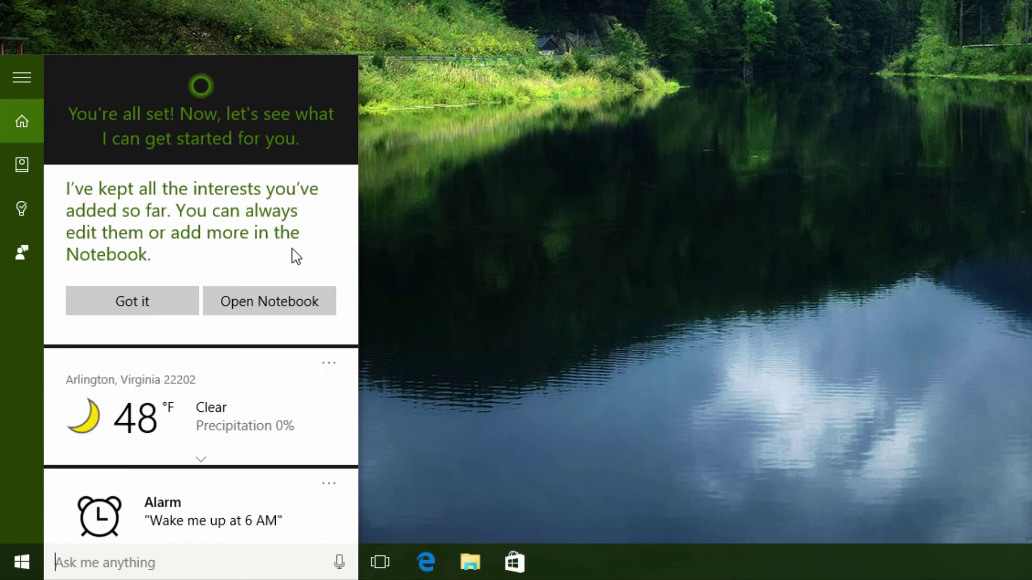
Dismiss the kept-interests message, open Cortana's Notebook and look through the Movies & TV interest
left_click(169, 294)
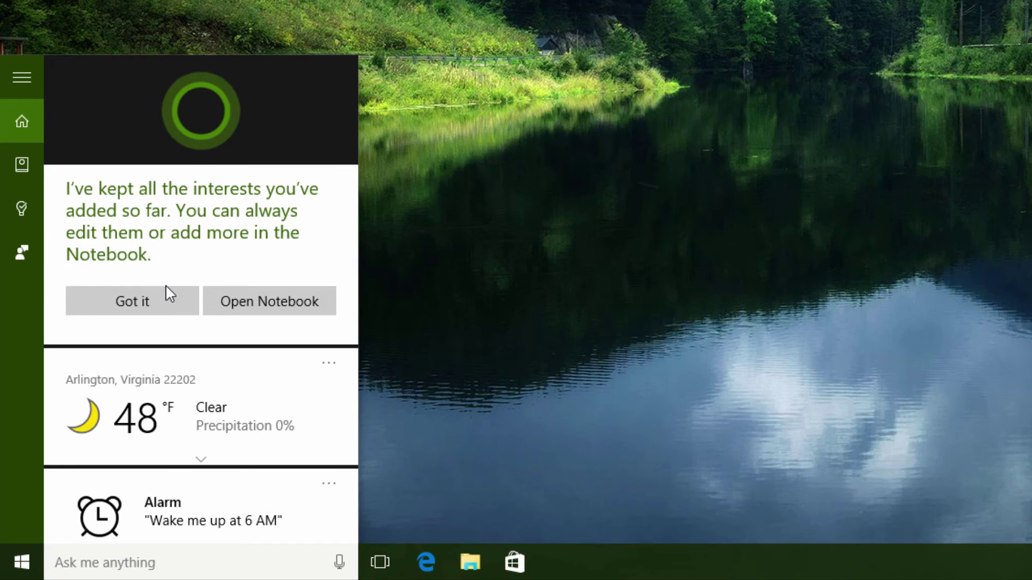
left_click(251, 304)
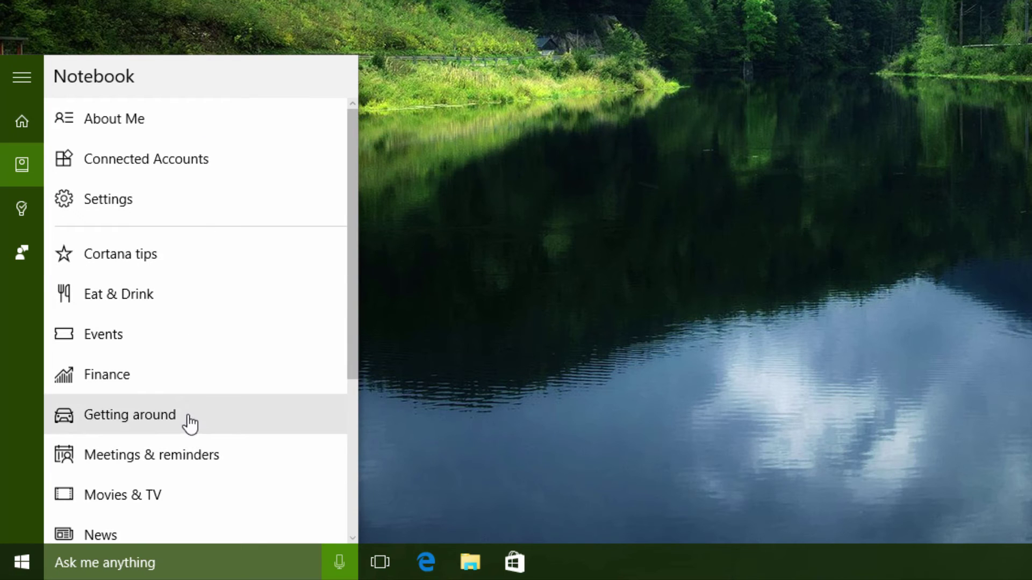
scroll(189, 415, "down", 2)
scroll(189, 415, "up", 1)
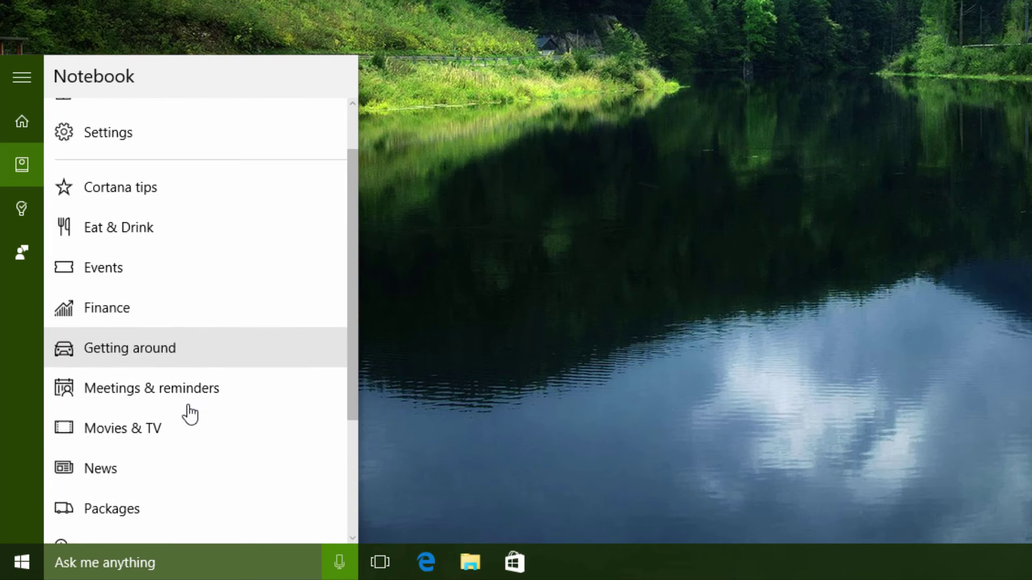
left_click(182, 442)
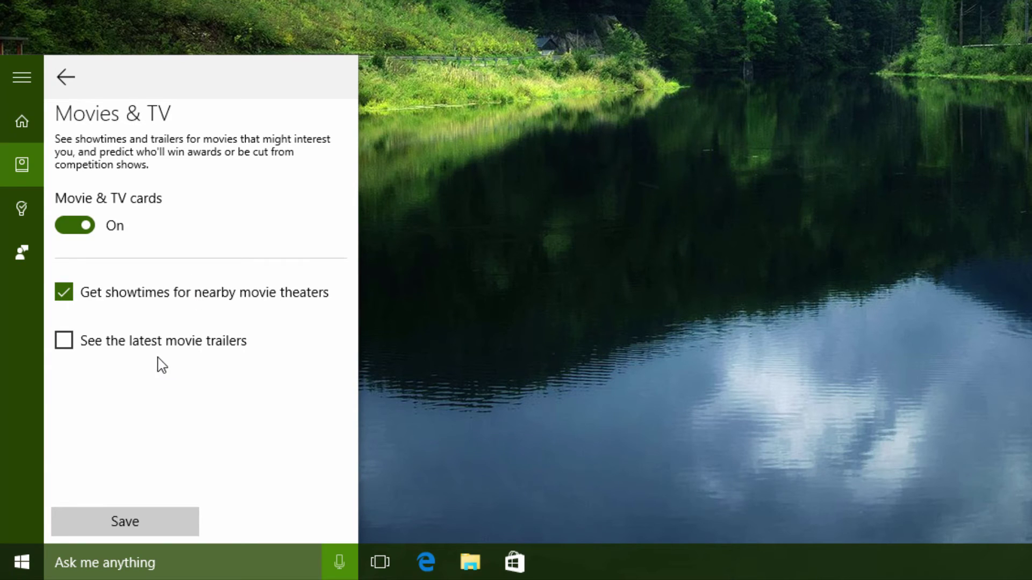
left_click(61, 82)
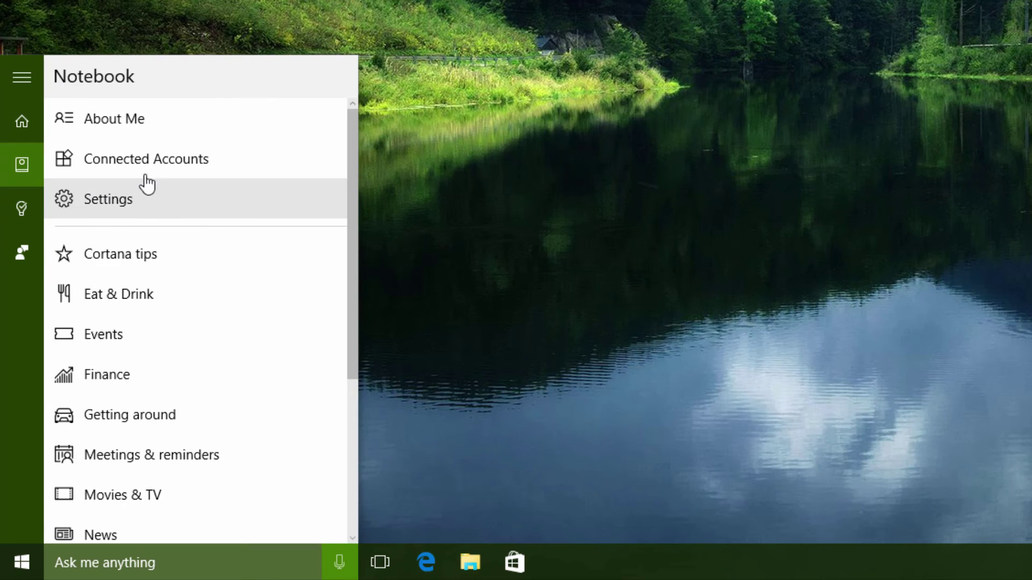
Add a High end price range to the Eat & Drink interest and save it
left_click(159, 294)
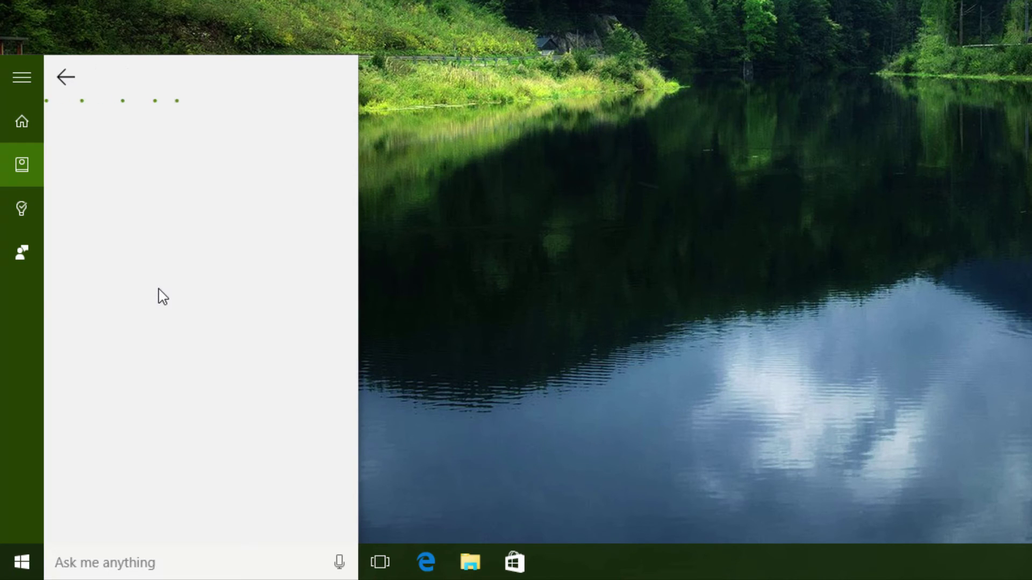
scroll(161, 295, "down", 3)
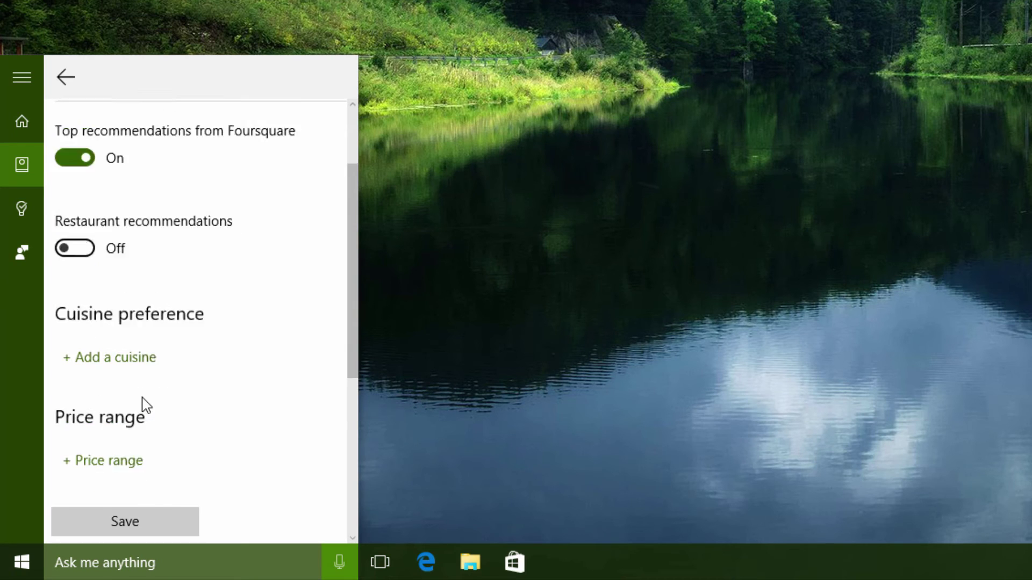
left_click(98, 397)
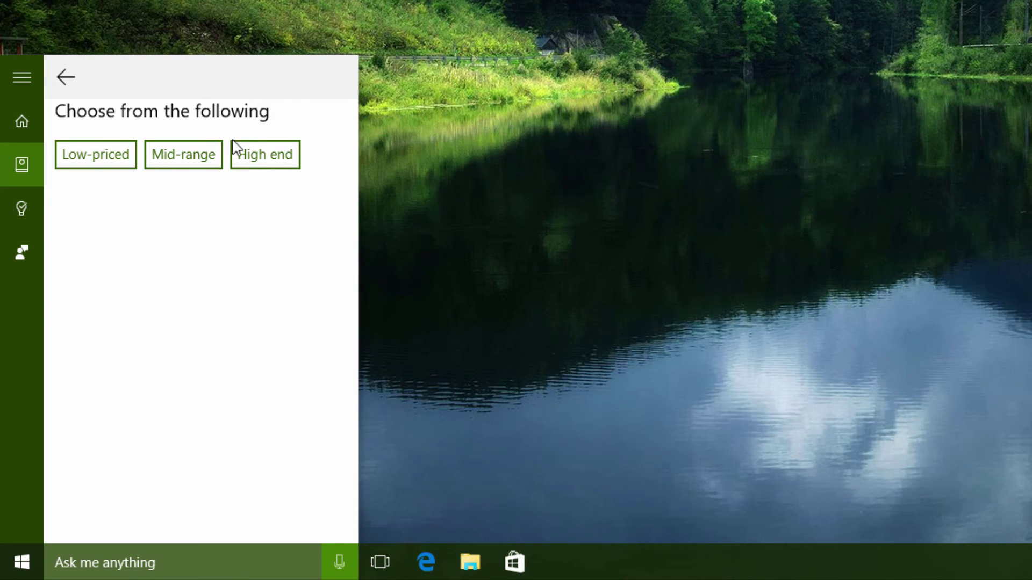
left_click(260, 164)
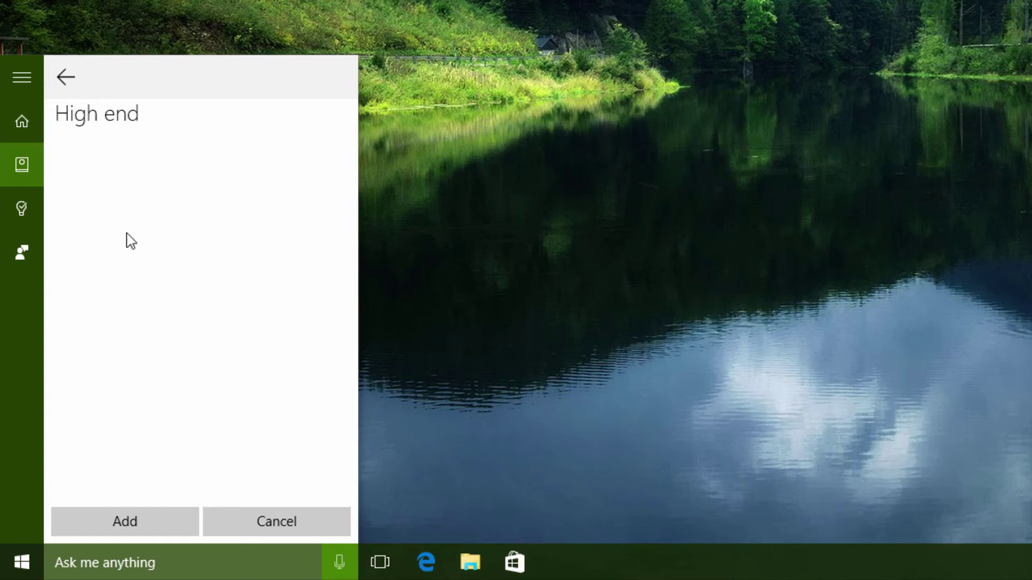
left_click(138, 524)
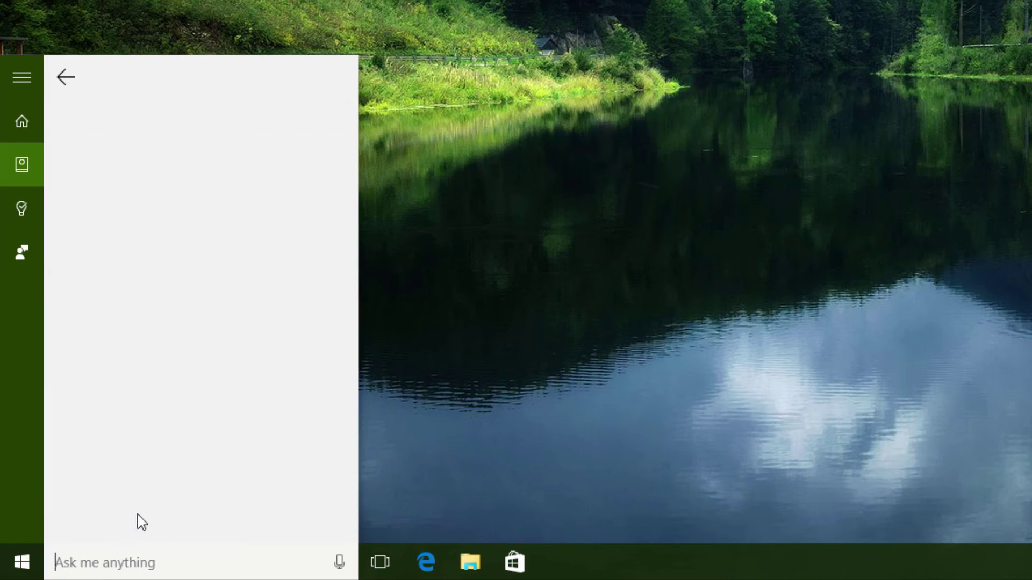
left_click(144, 521)
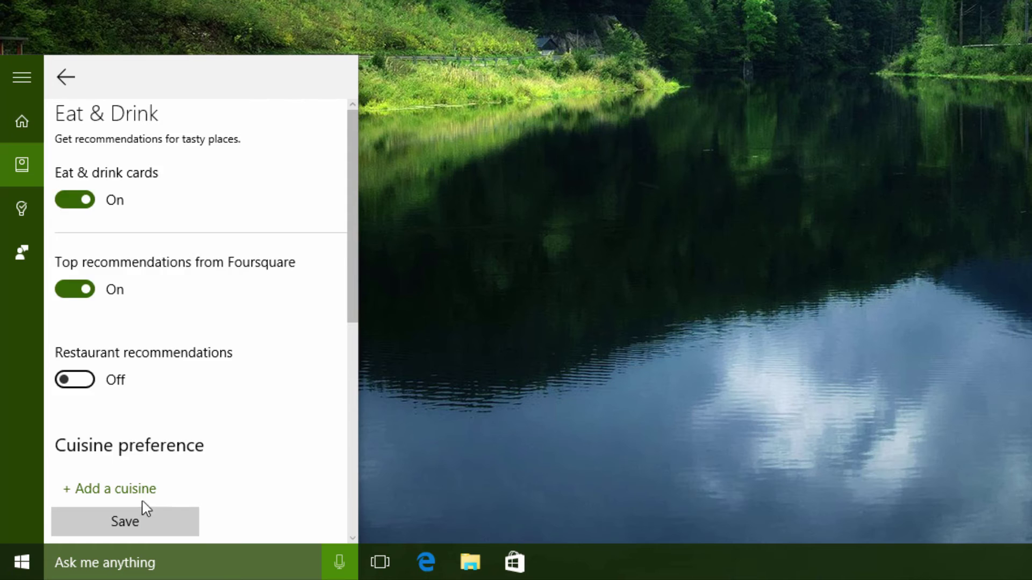
left_click(66, 76)
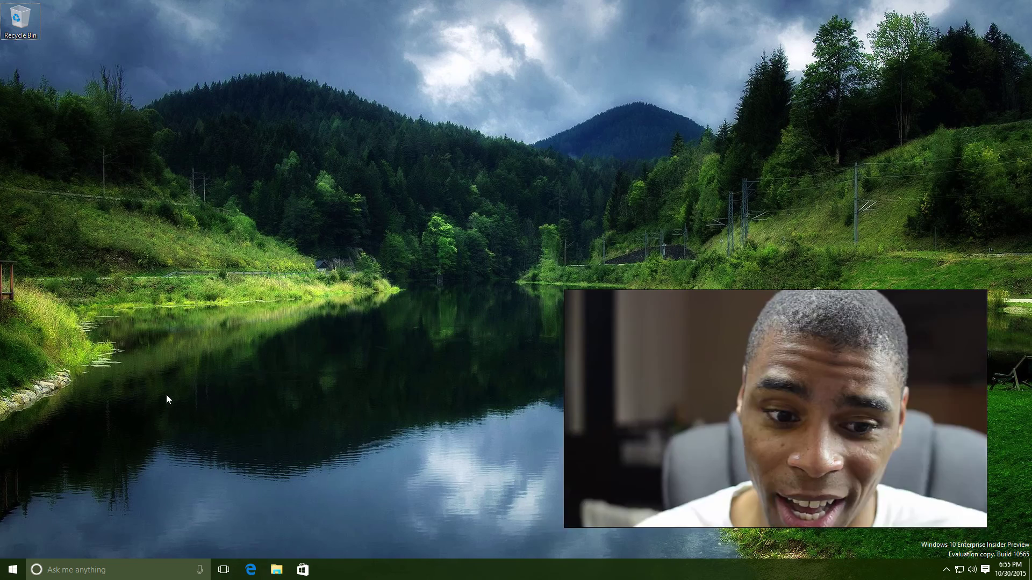
Find Cortana & Search in Settings by searching 'cortana' and turn Hey Cortana On
left_click(13, 571)
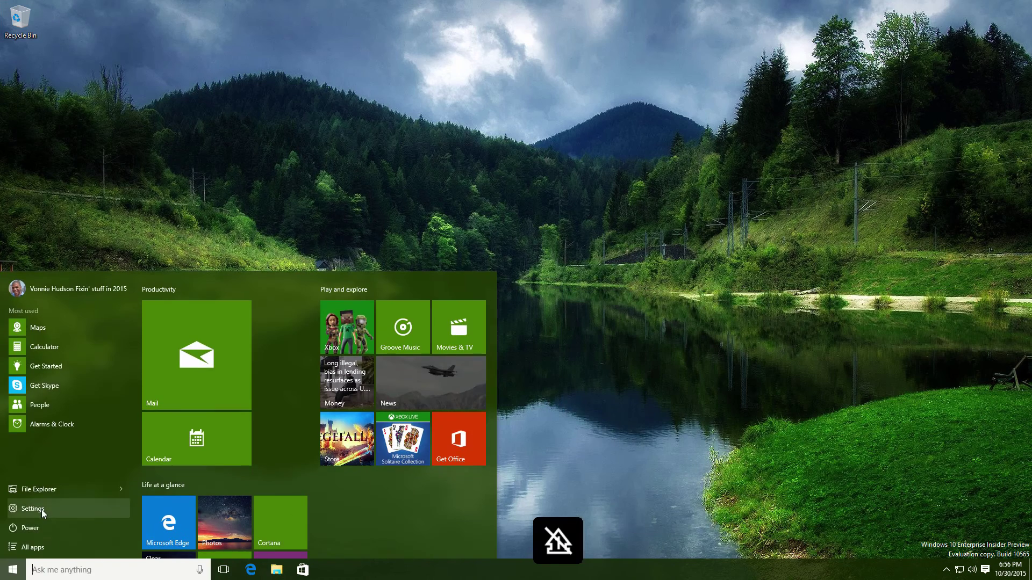
left_click(41, 509)
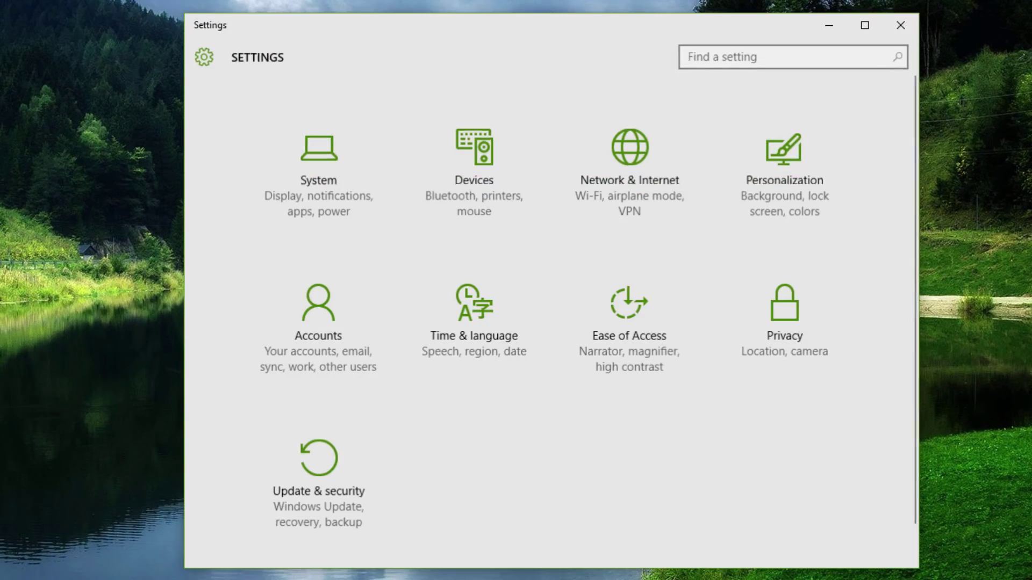
type("cortana")
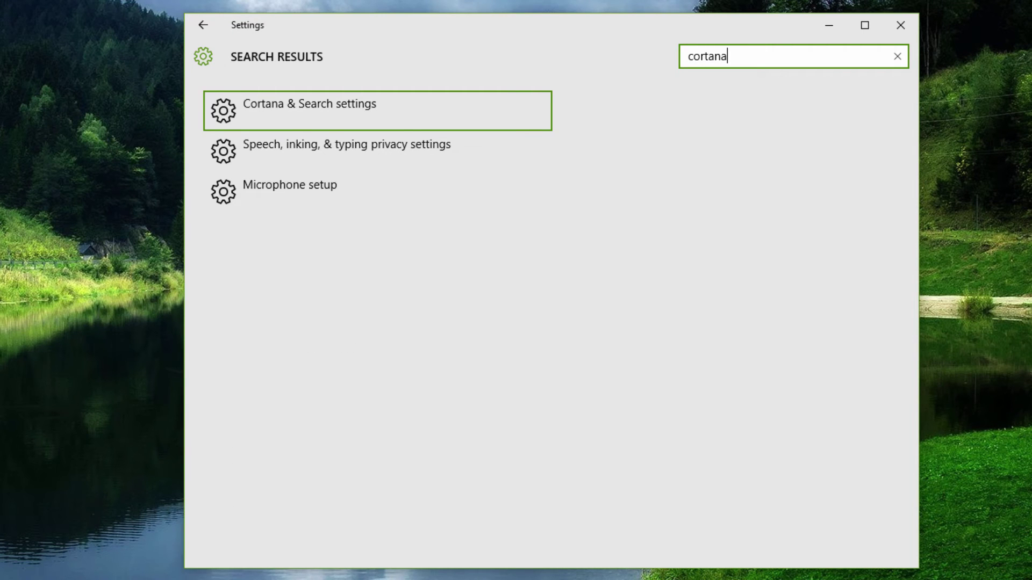
left_click(285, 98)
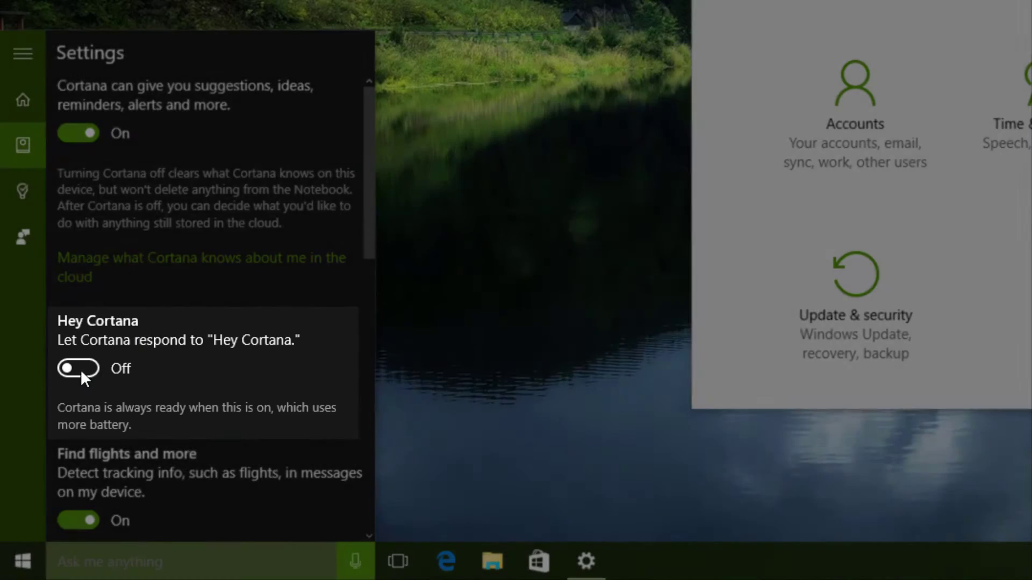
left_click(80, 370)
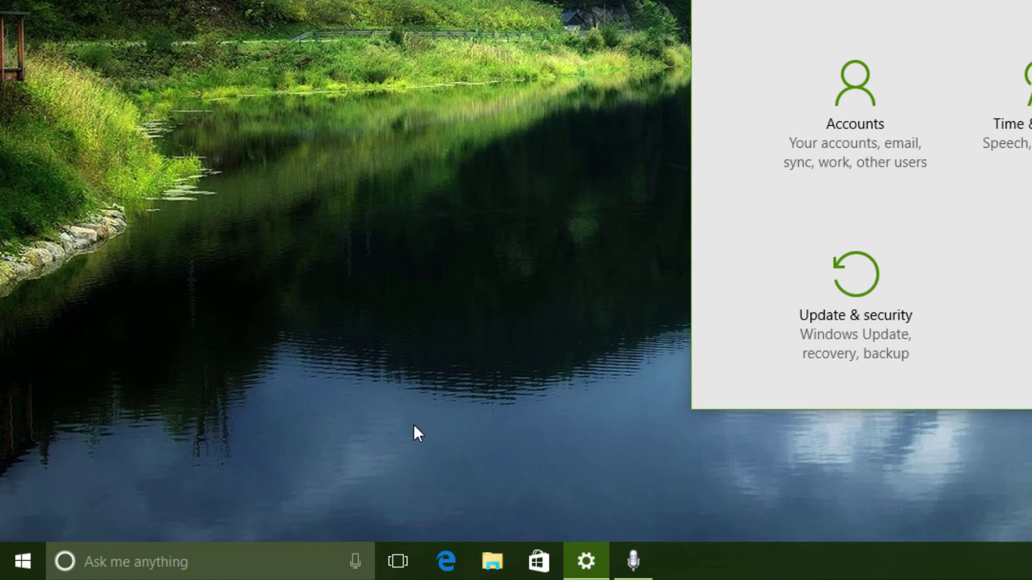
Complete the Set up your mic wizard, including the sentence-reading test, then close Settings
mouse_move(647, 571)
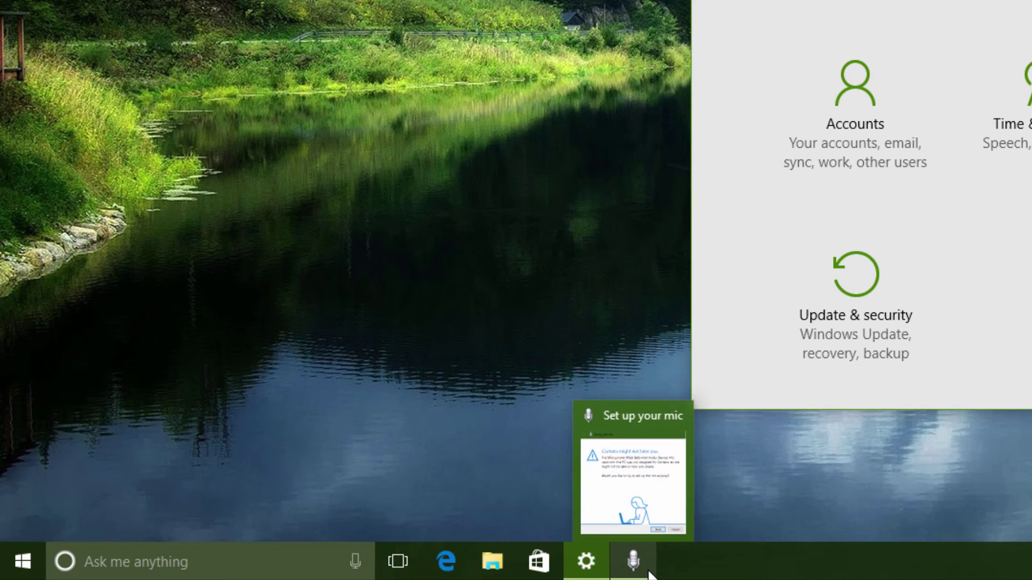
left_click(496, 574)
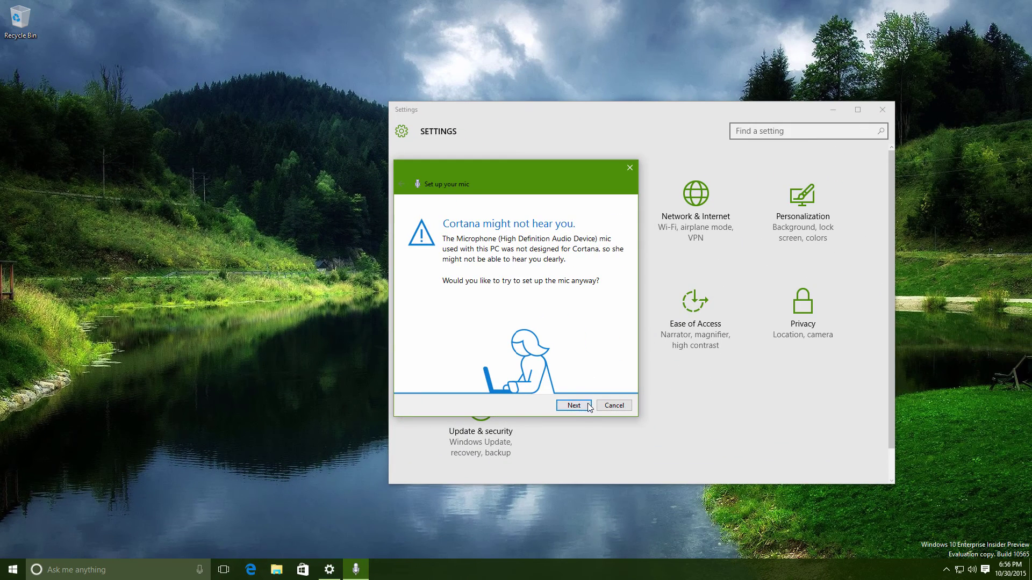
left_click(573, 406)
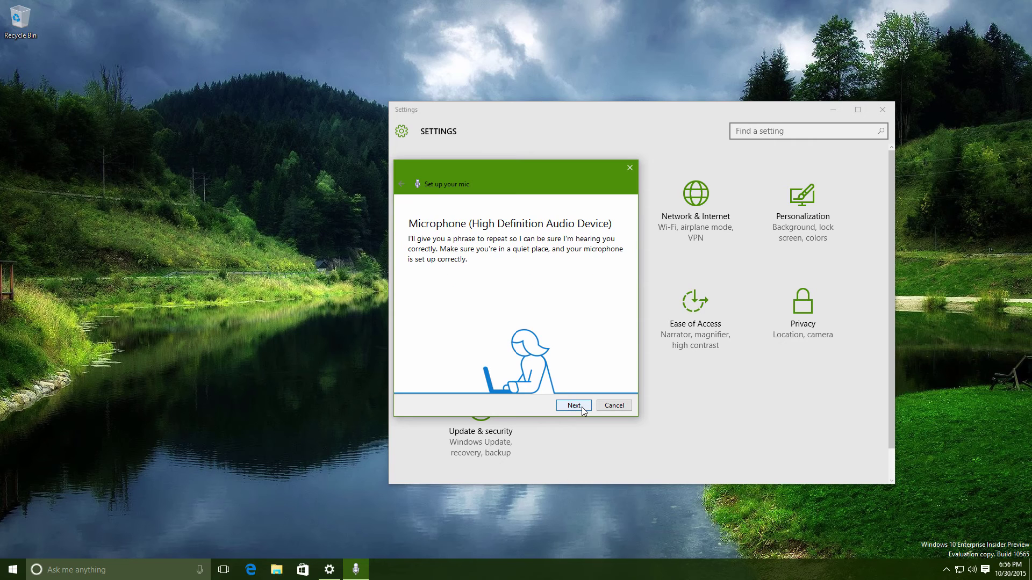
left_click(573, 406)
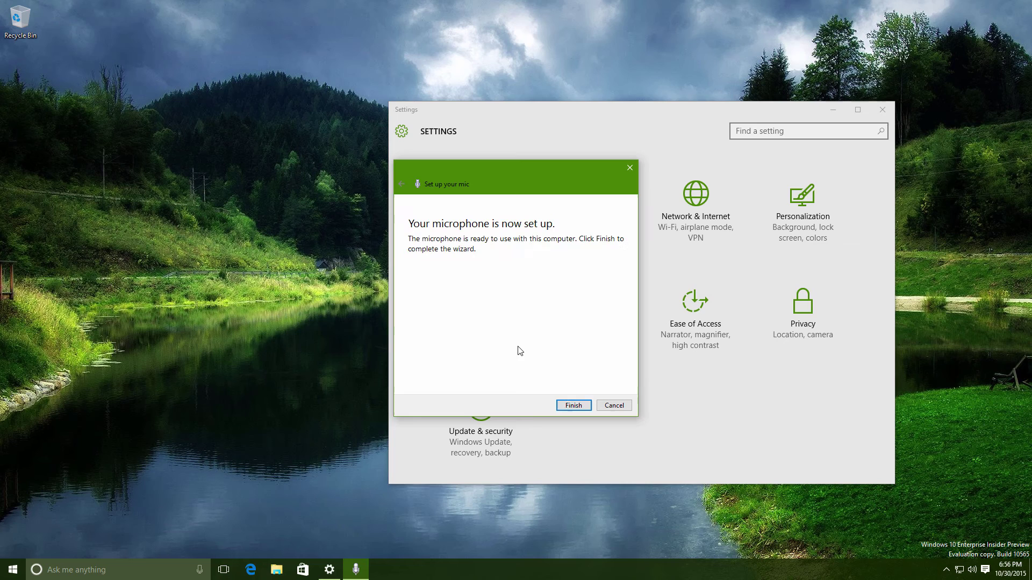
left_click(580, 406)
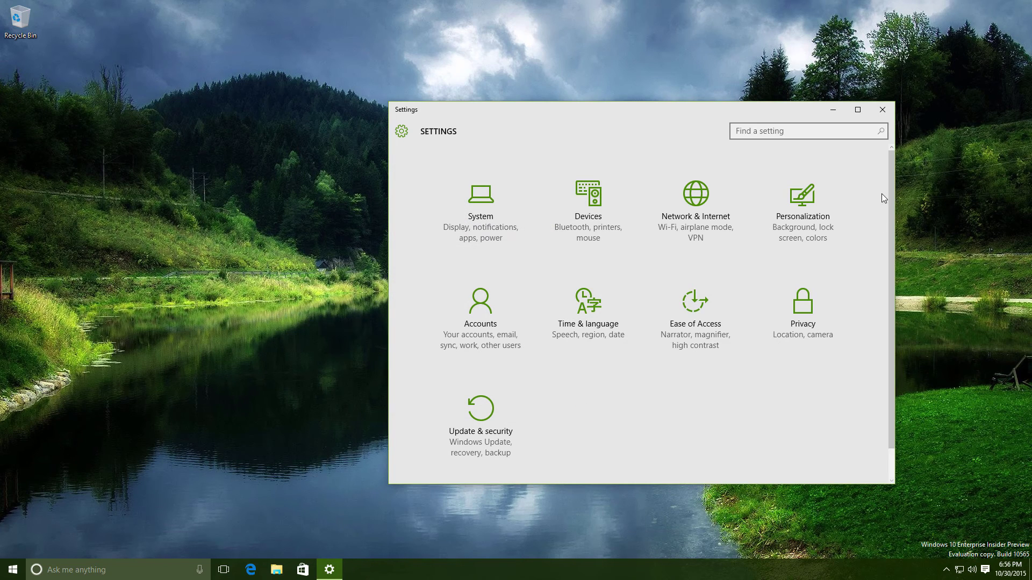
left_click(882, 110)
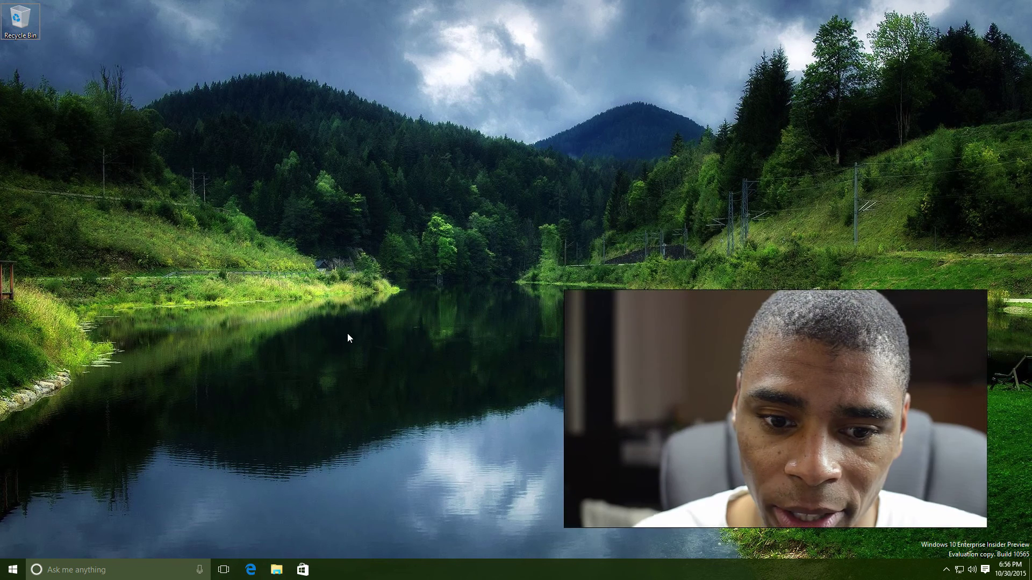
Ask Cortana a spoken question with Win+C, then close the Edge window showing Bing results
key("super+c")
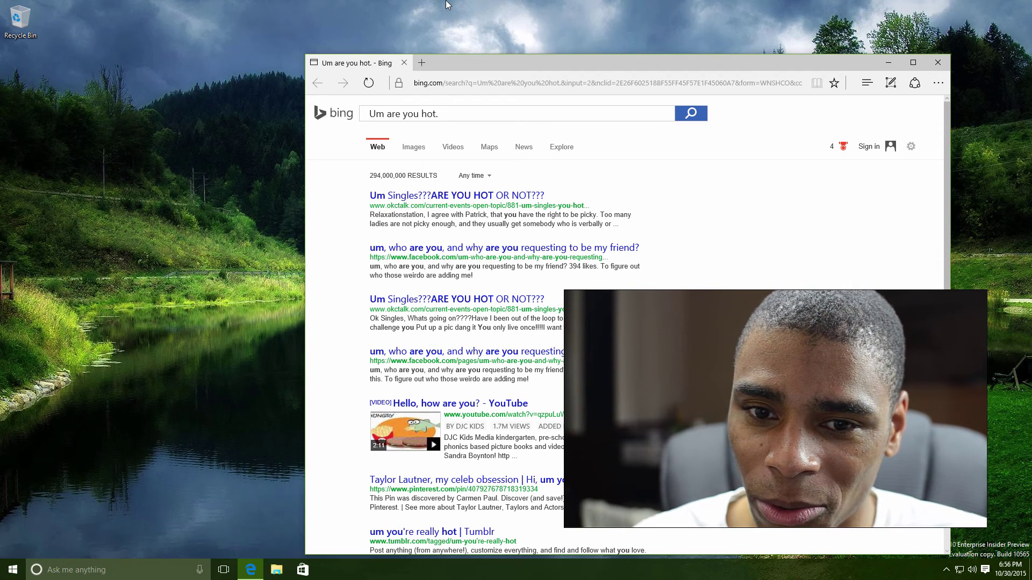
left_click(938, 64)
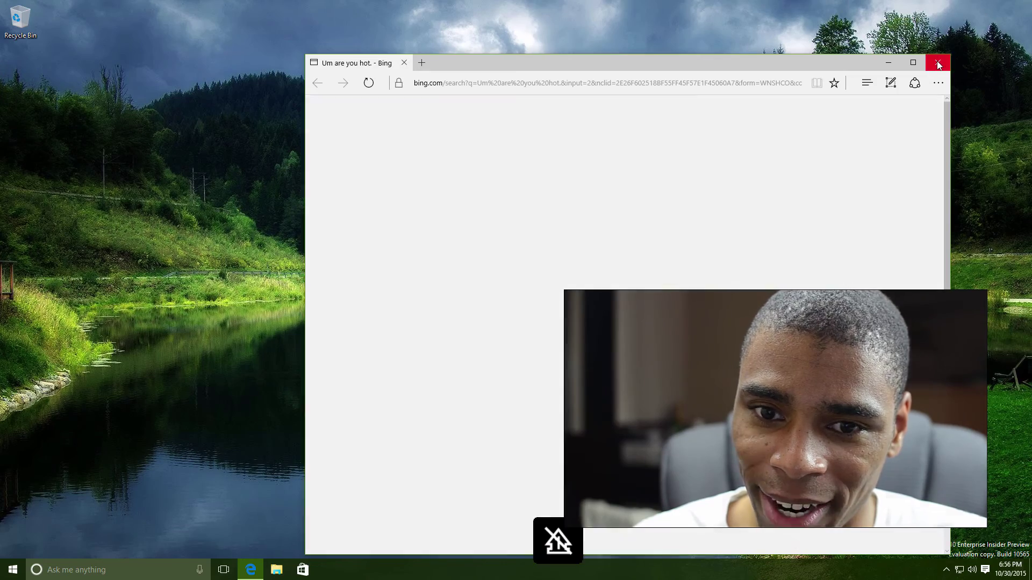